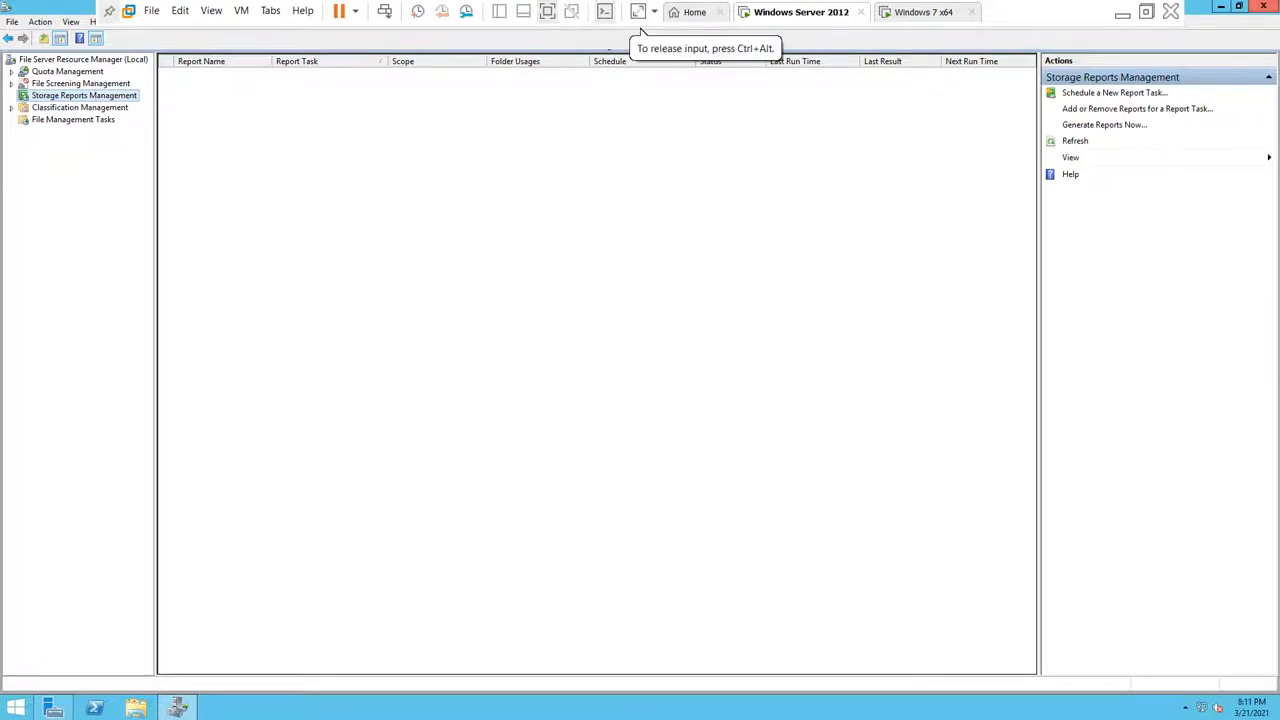
Reopen File Server Resource Manager and start scheduling a new report task in Storage Reports Management.
left_click(1274, 5)
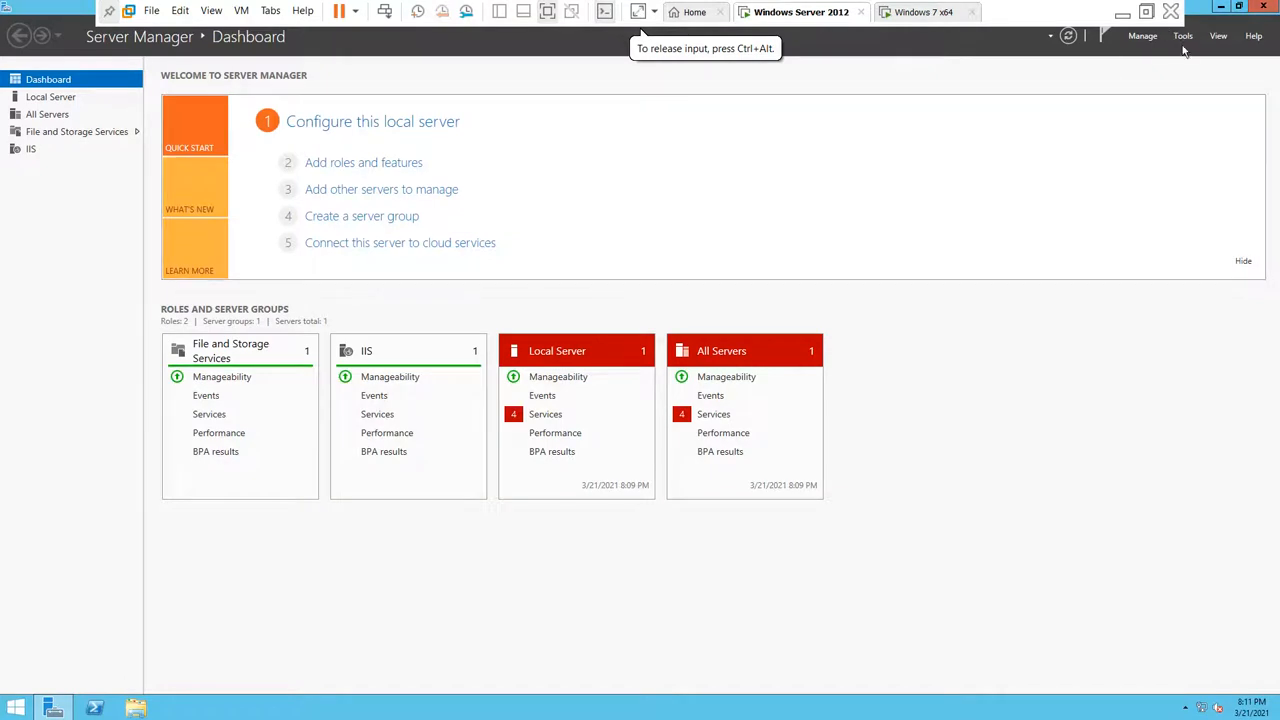
left_click(1182, 38)
left_click(1138, 113)
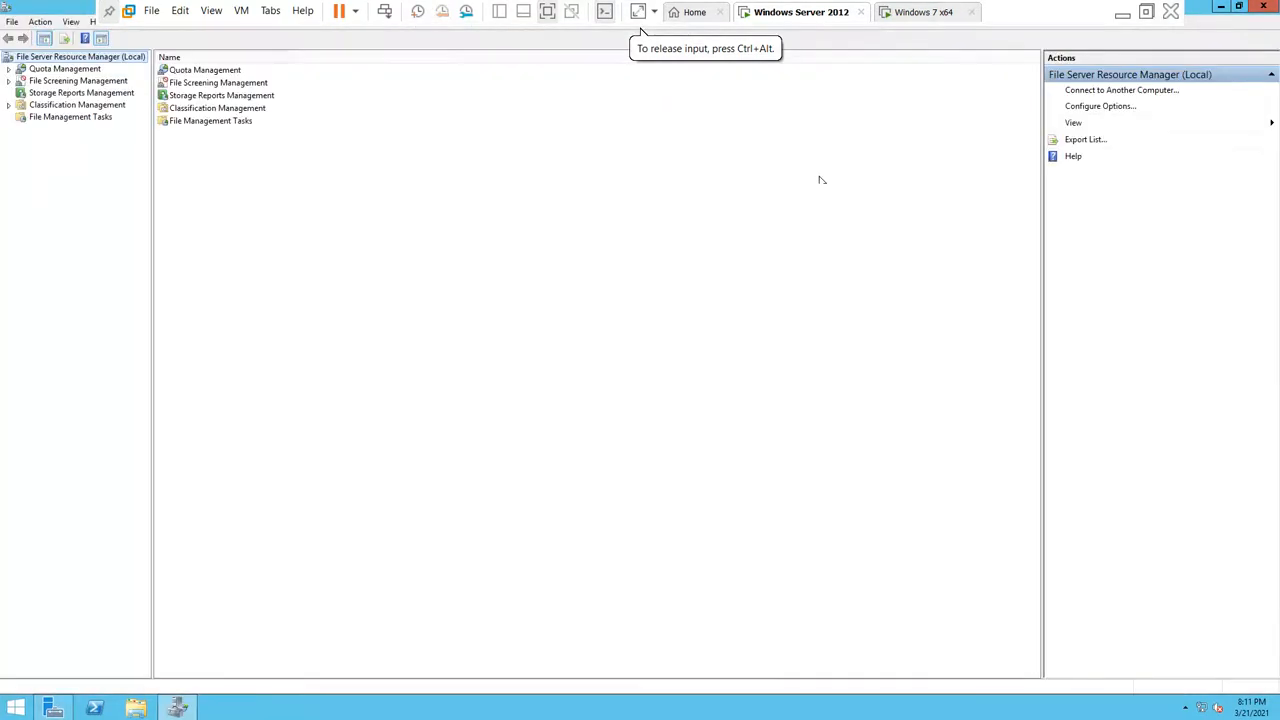
left_click(99, 94)
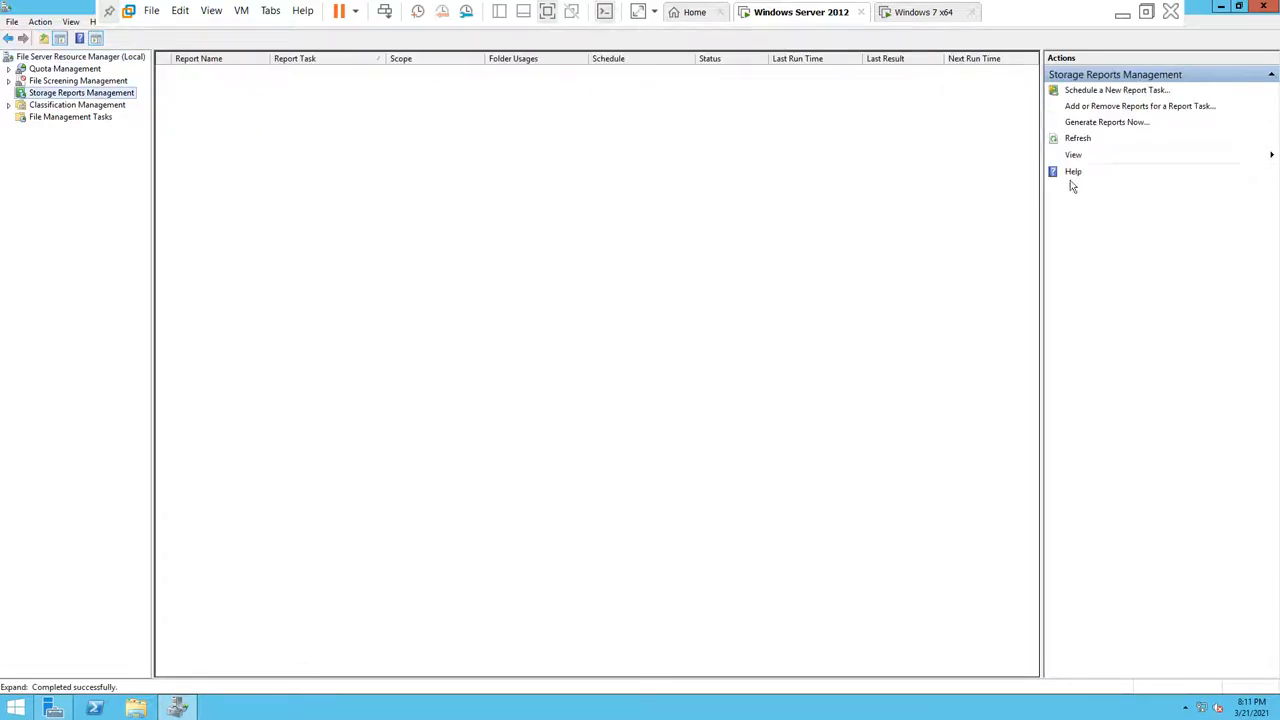
left_click(1085, 92)
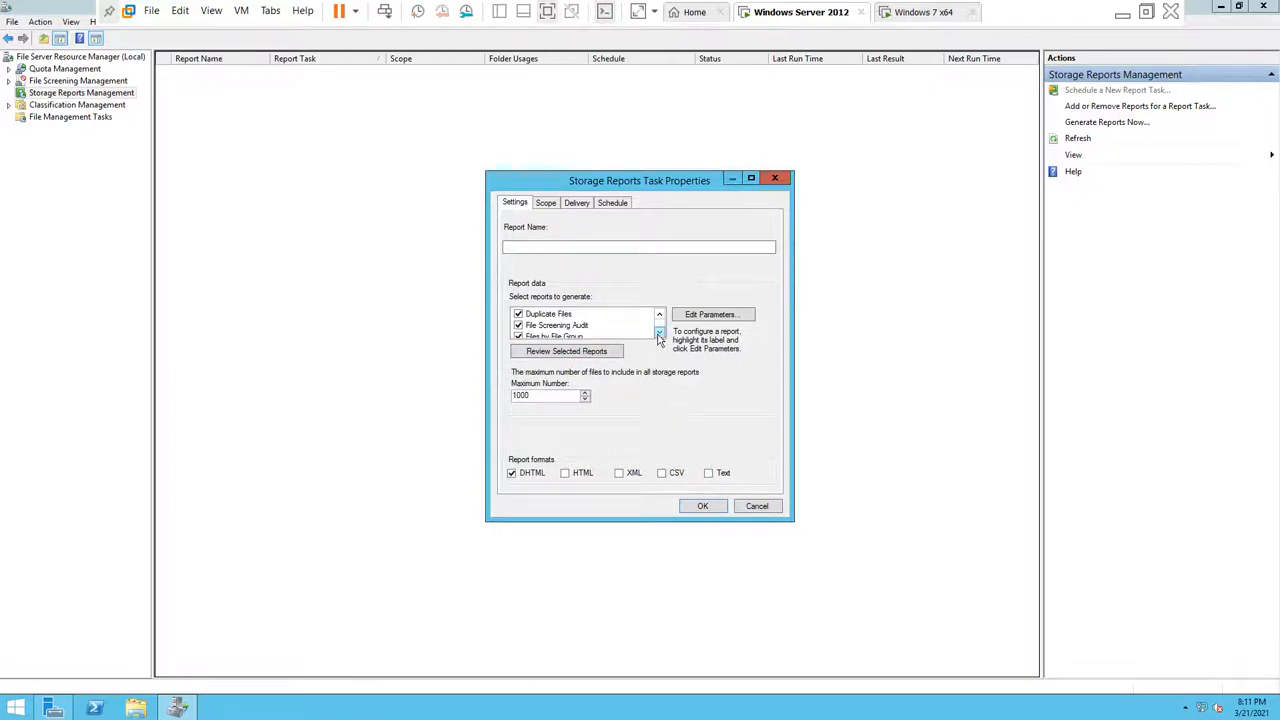
Examine the report types that can be generated by the new storage report task.
left_click(659, 333)
left_click(659, 333)
left_click(659, 333)
left_click(659, 333)
left_click(659, 333)
left_click(659, 333)
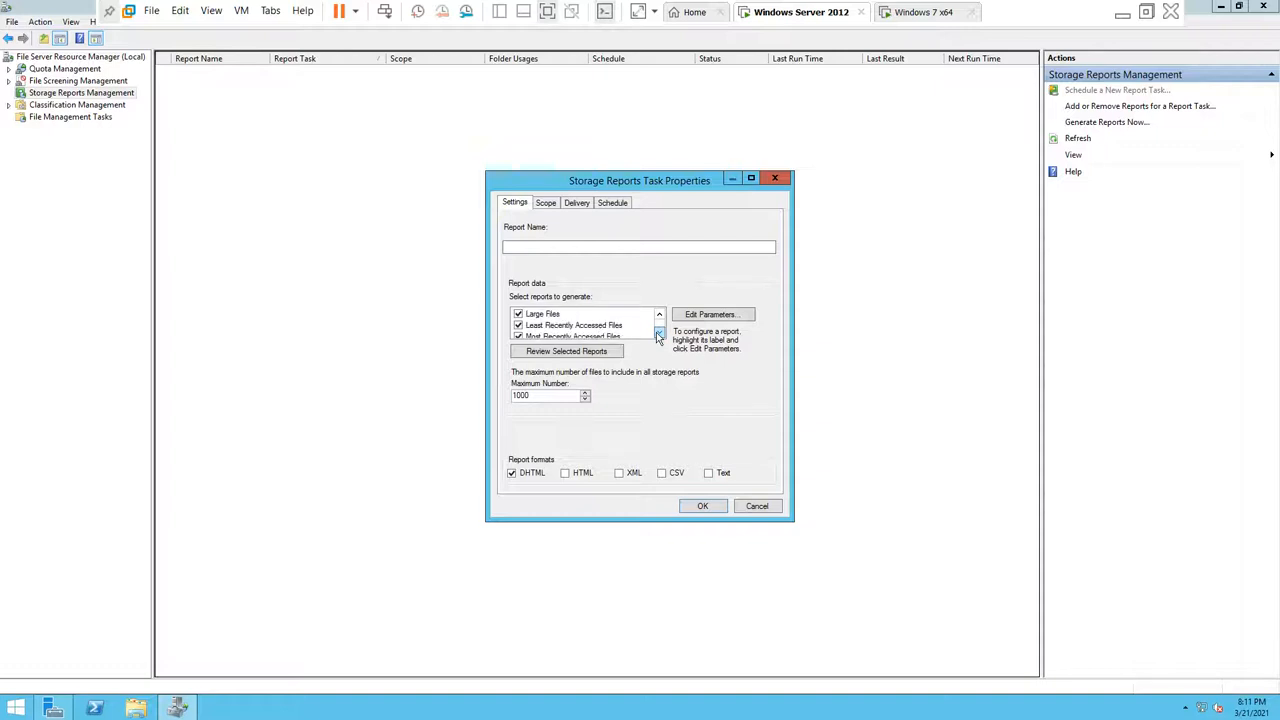
left_click(659, 333)
left_click(659, 333)
scroll(662, 320, "up", 3)
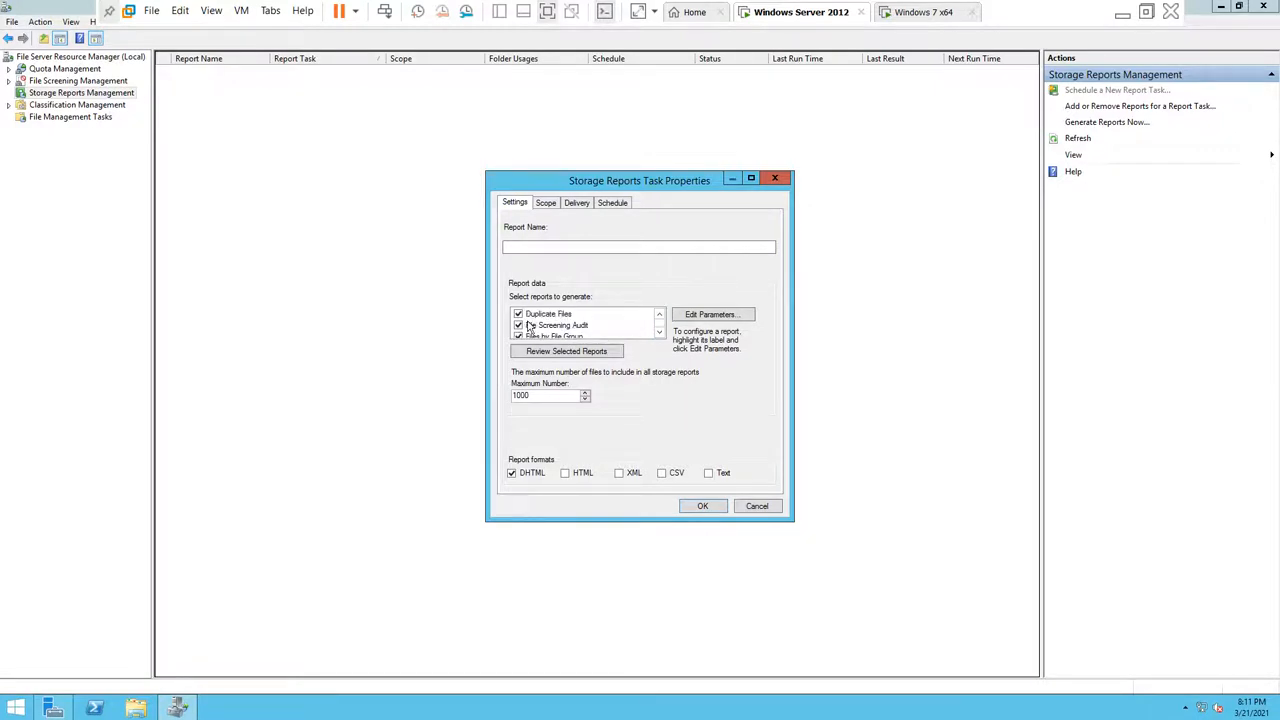
Exclude the File Screening Audit, Files by File Group and Files by Owner reports from the task.
left_click(518, 326)
left_click(524, 338)
left_click(520, 337)
left_click(518, 326)
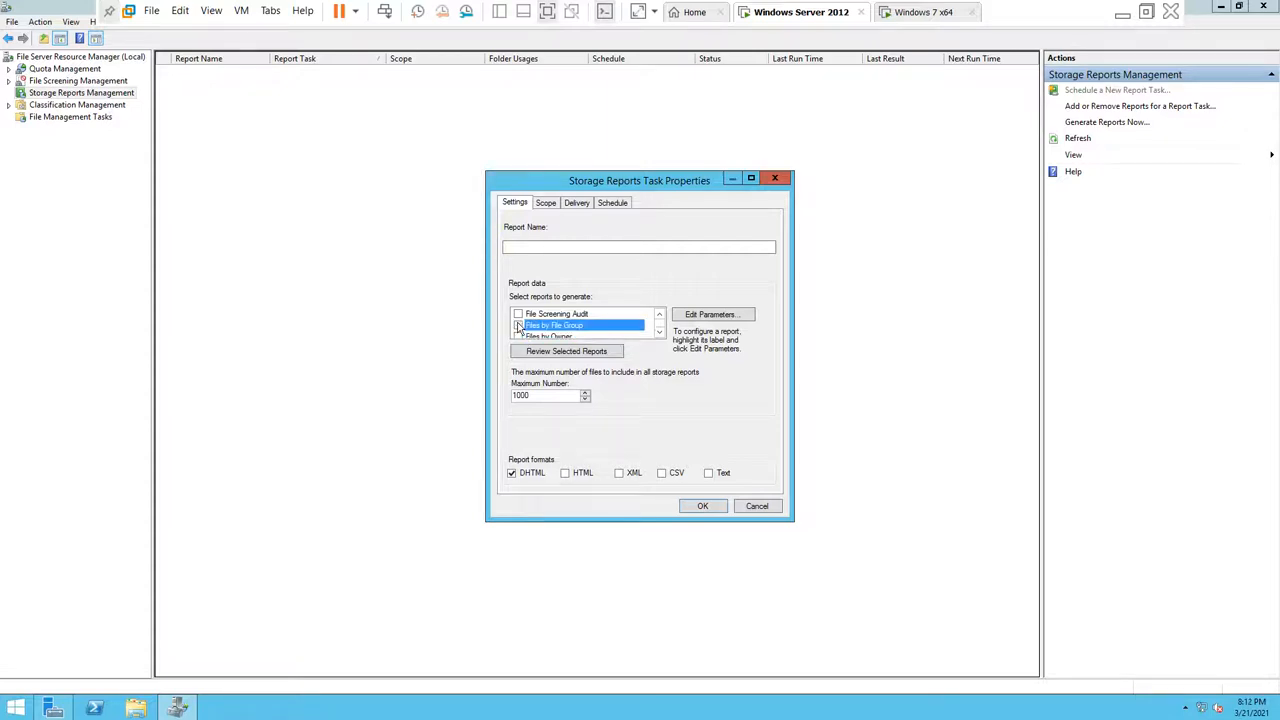
Exclude the Large Files, Least Recently Accessed Files, Most Recently Accessed Files and Quota Usage reports, keeping Duplicate Files selected.
left_click(659, 333)
left_click(659, 333)
left_click(659, 333)
left_click(659, 333)
left_click(659, 333)
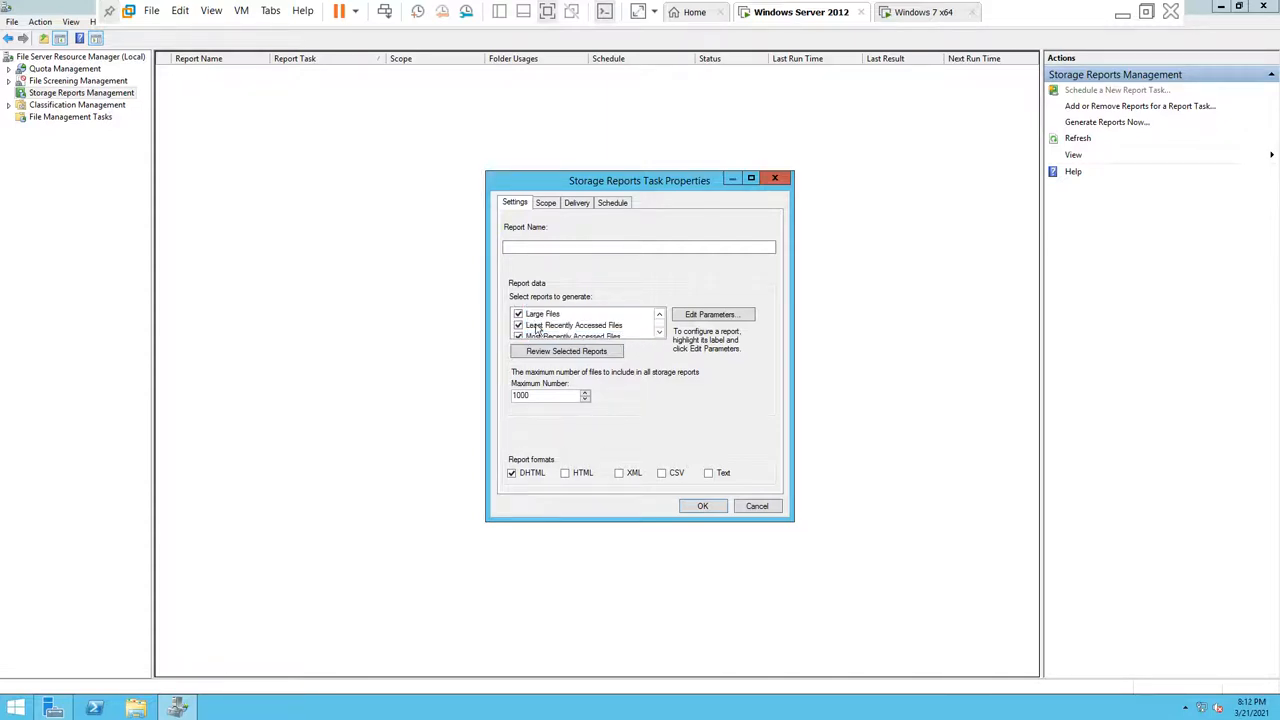
left_click(518, 314)
left_click(518, 326)
left_click(519, 338)
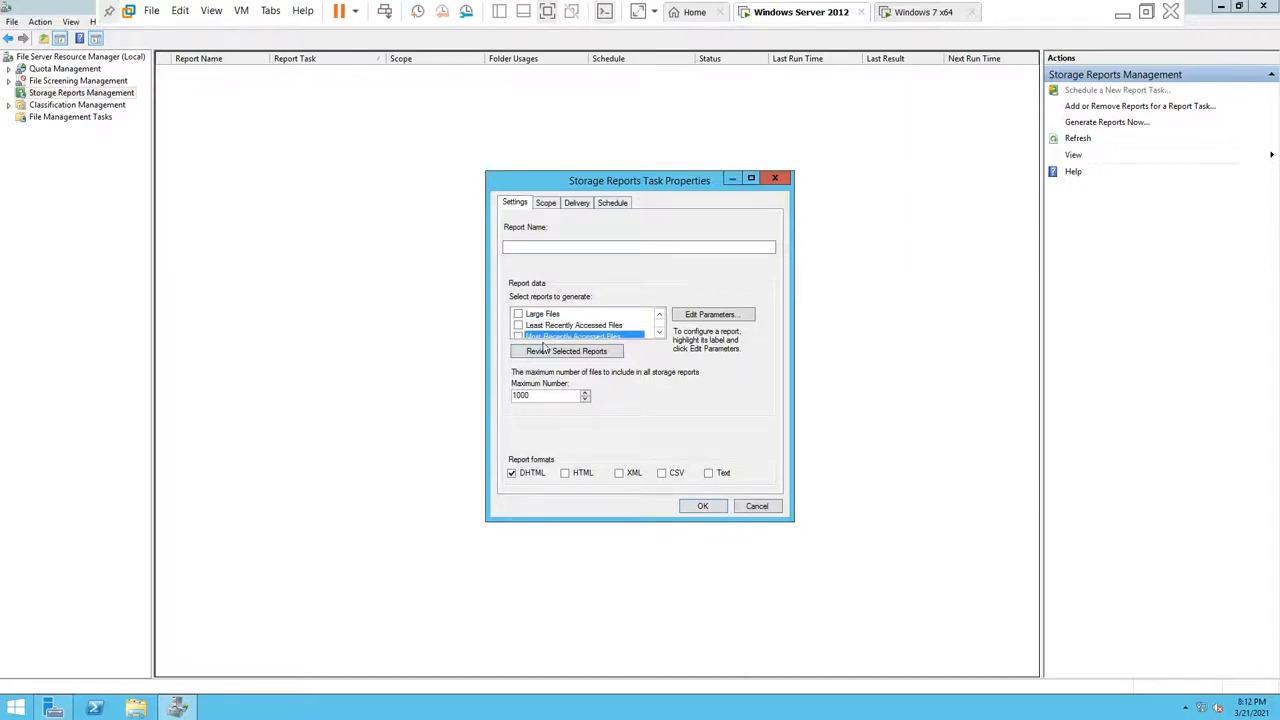
left_click(659, 333)
left_click(659, 333)
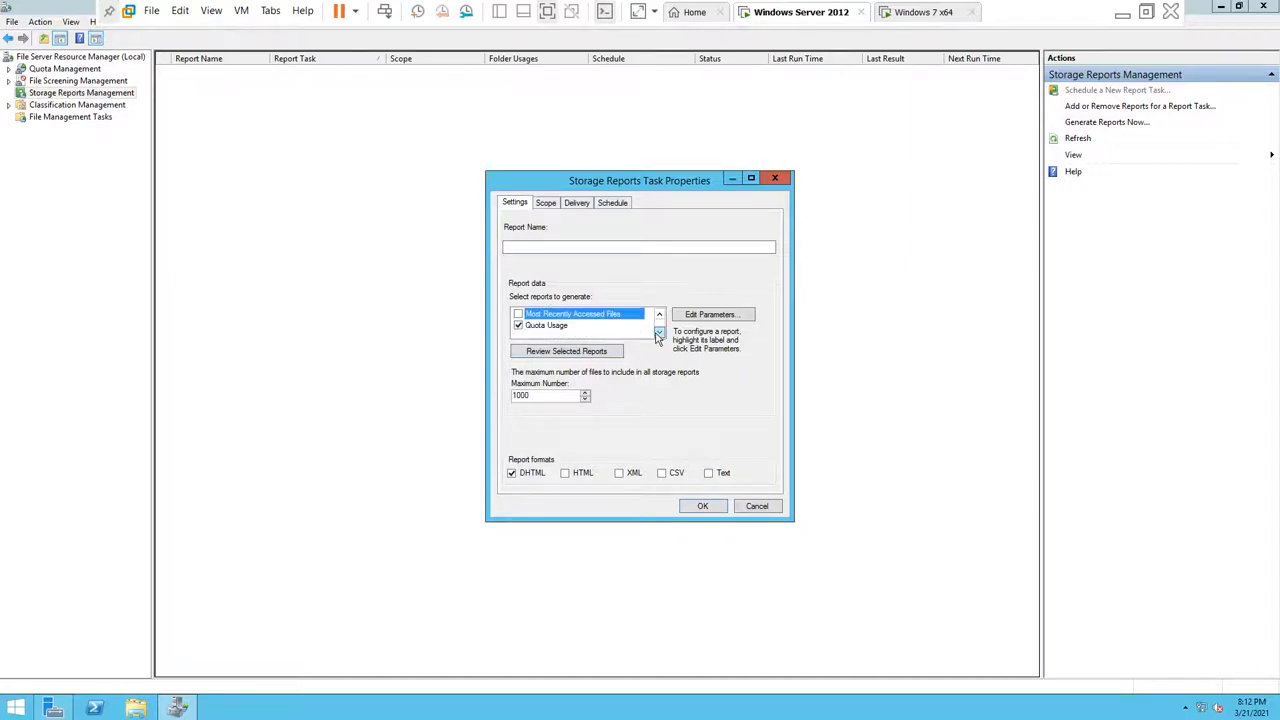
left_click(519, 326)
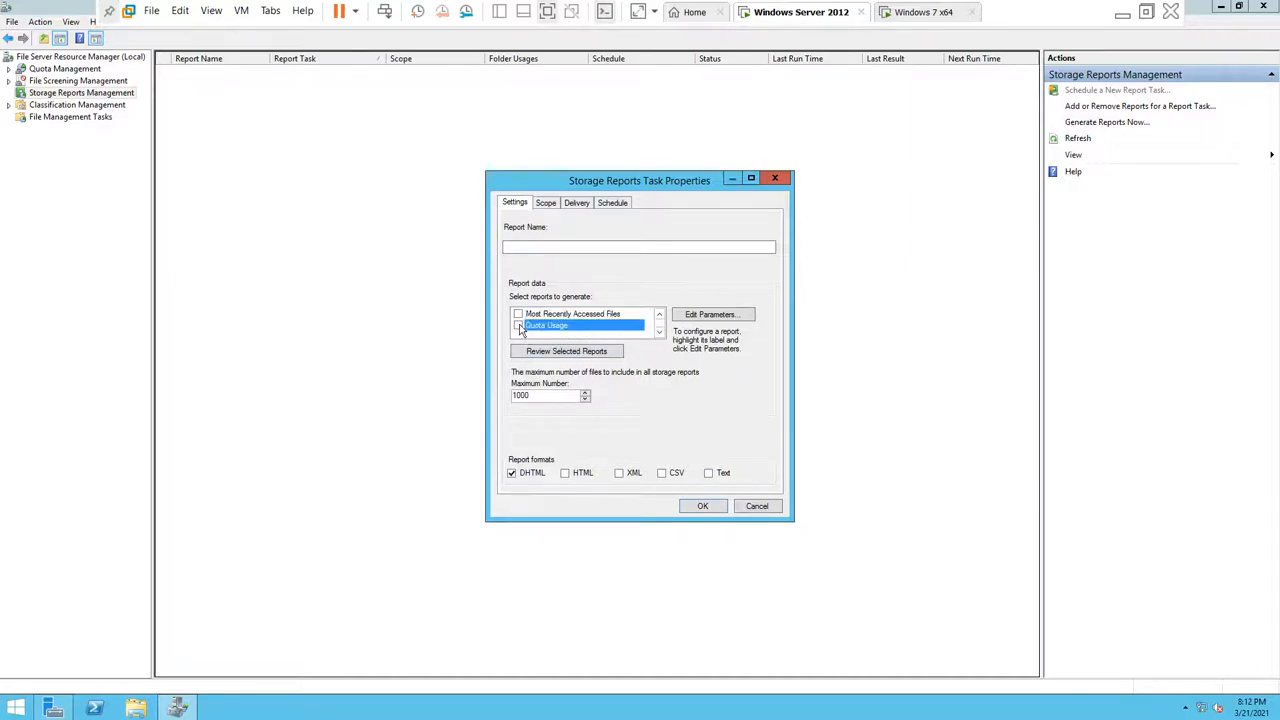
left_click(659, 315)
left_click(659, 315)
left_click(659, 315)
left_click(659, 315)
left_click(659, 315)
left_click(659, 315)
left_click(659, 315)
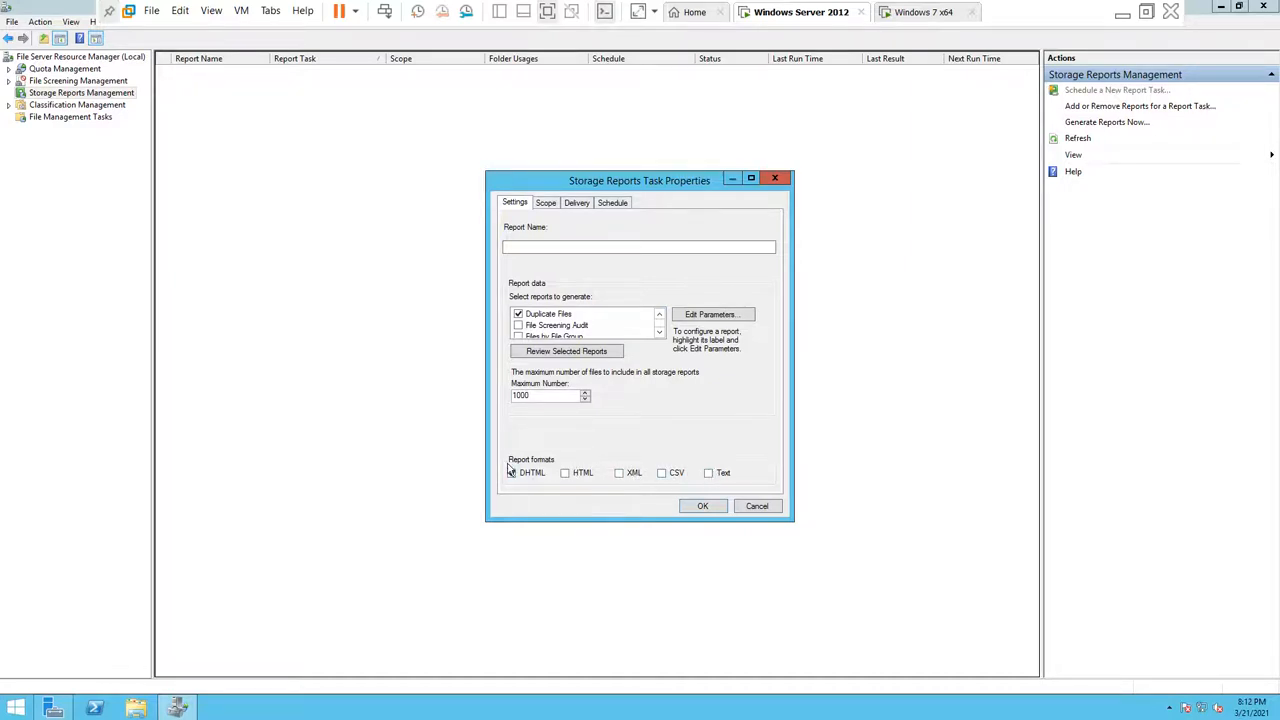
Name the report duplicate-files.
left_click(553, 206)
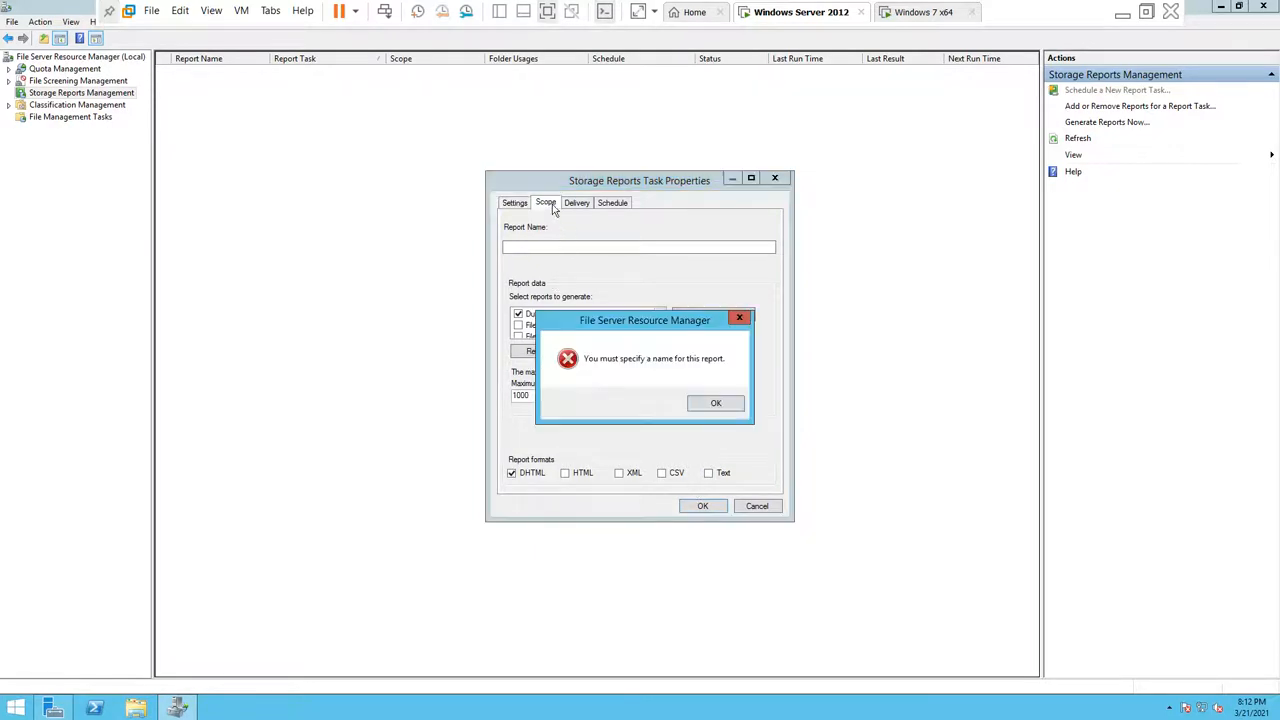
left_click(713, 405)
type("duplicate")
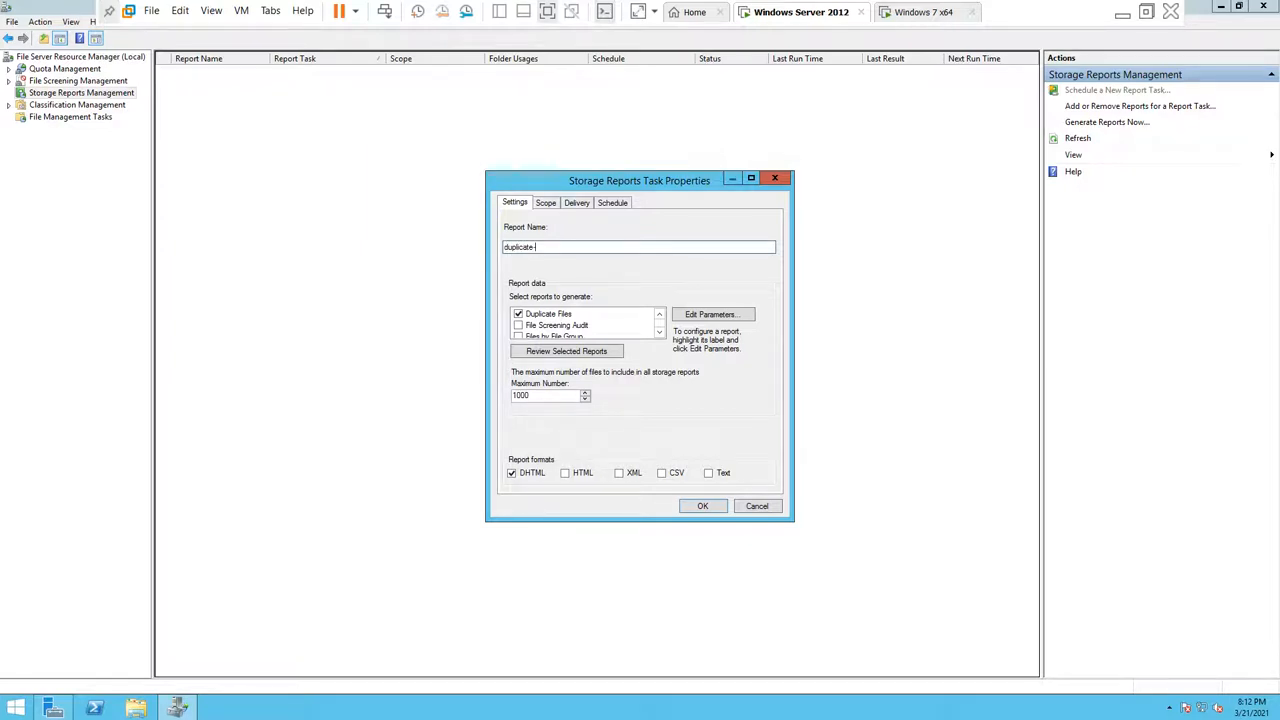
type("-files")
Add the C:\file-server-directory folder to the report task's scope.
left_click(554, 204)
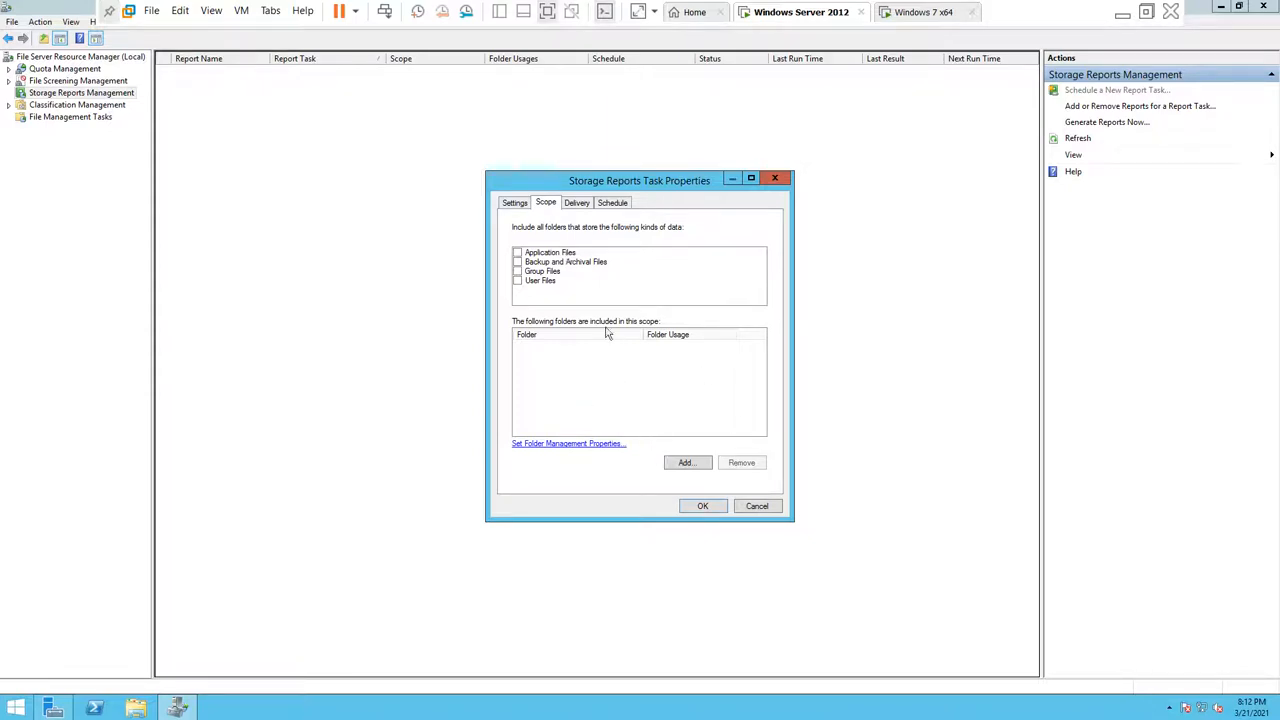
left_click(680, 460)
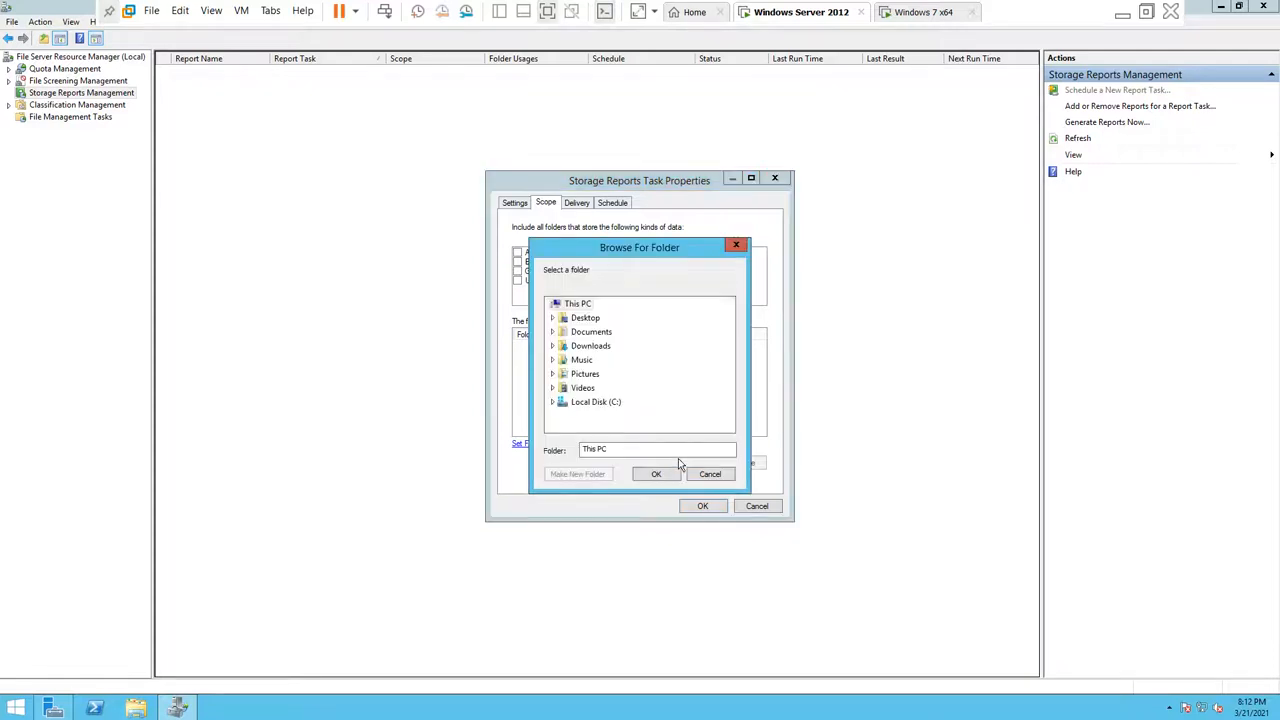
left_click(708, 474)
left_click(684, 468)
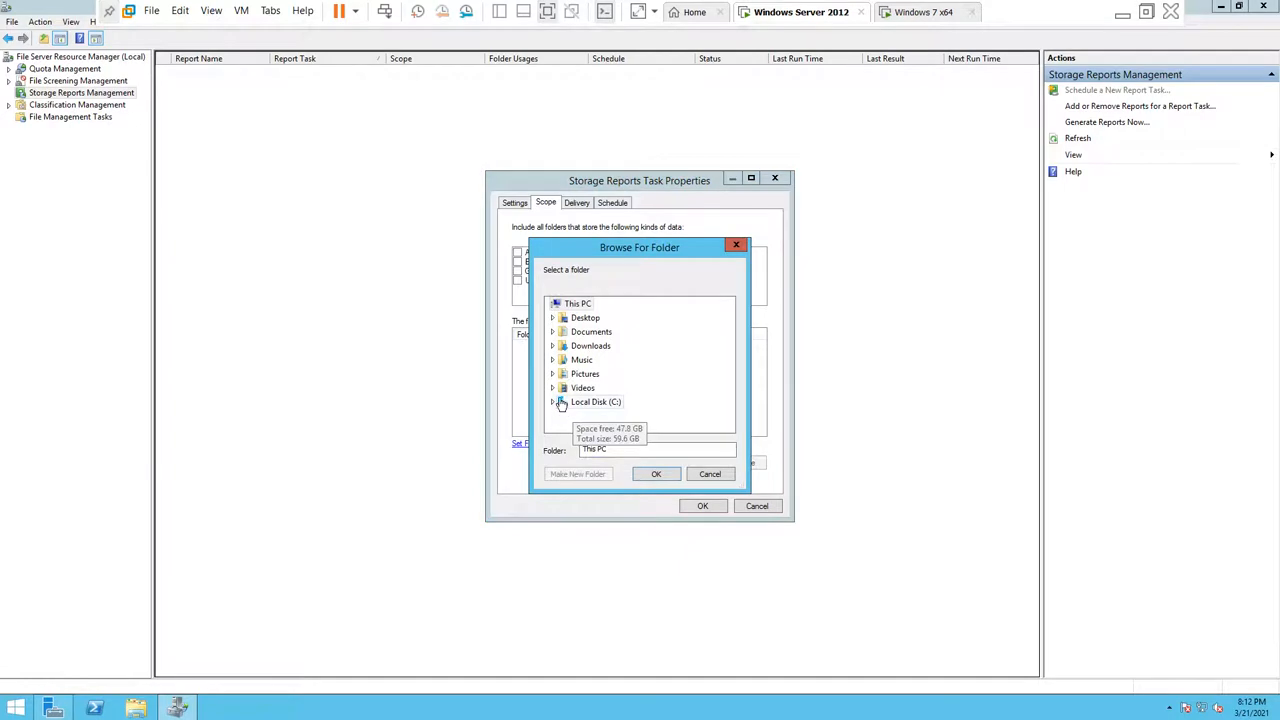
left_click(554, 404)
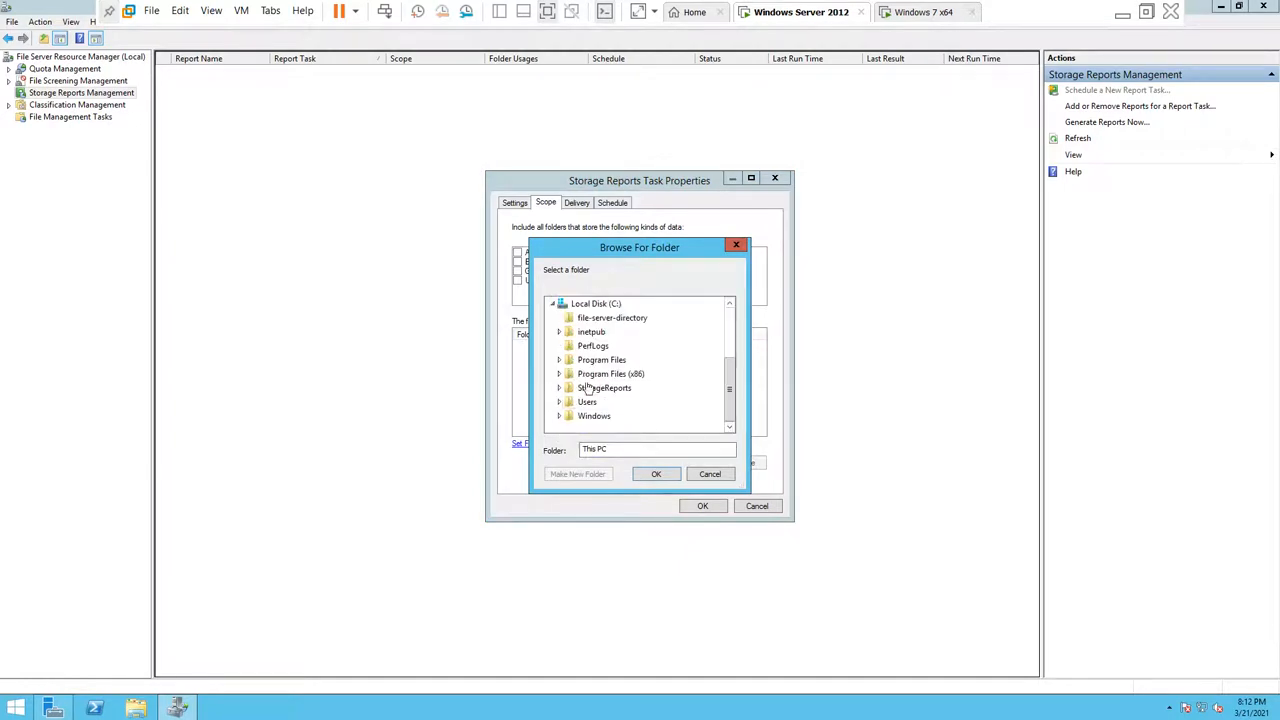
left_click(597, 320)
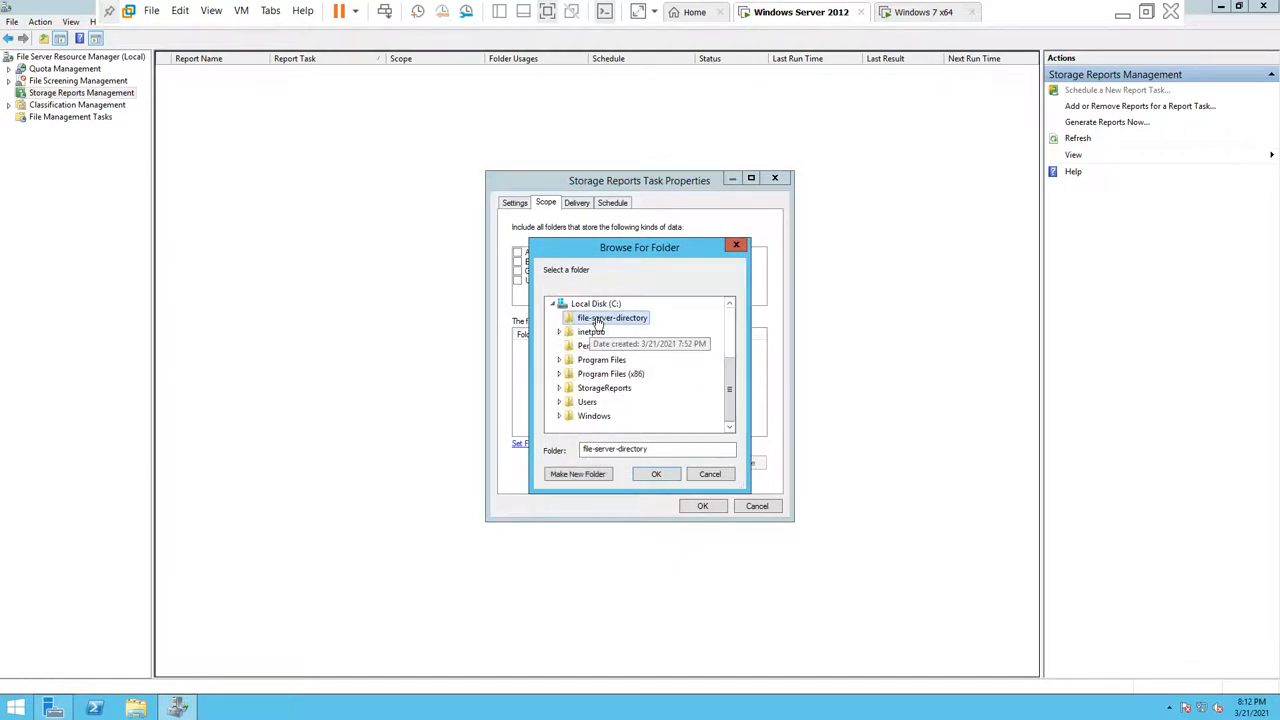
left_click(660, 473)
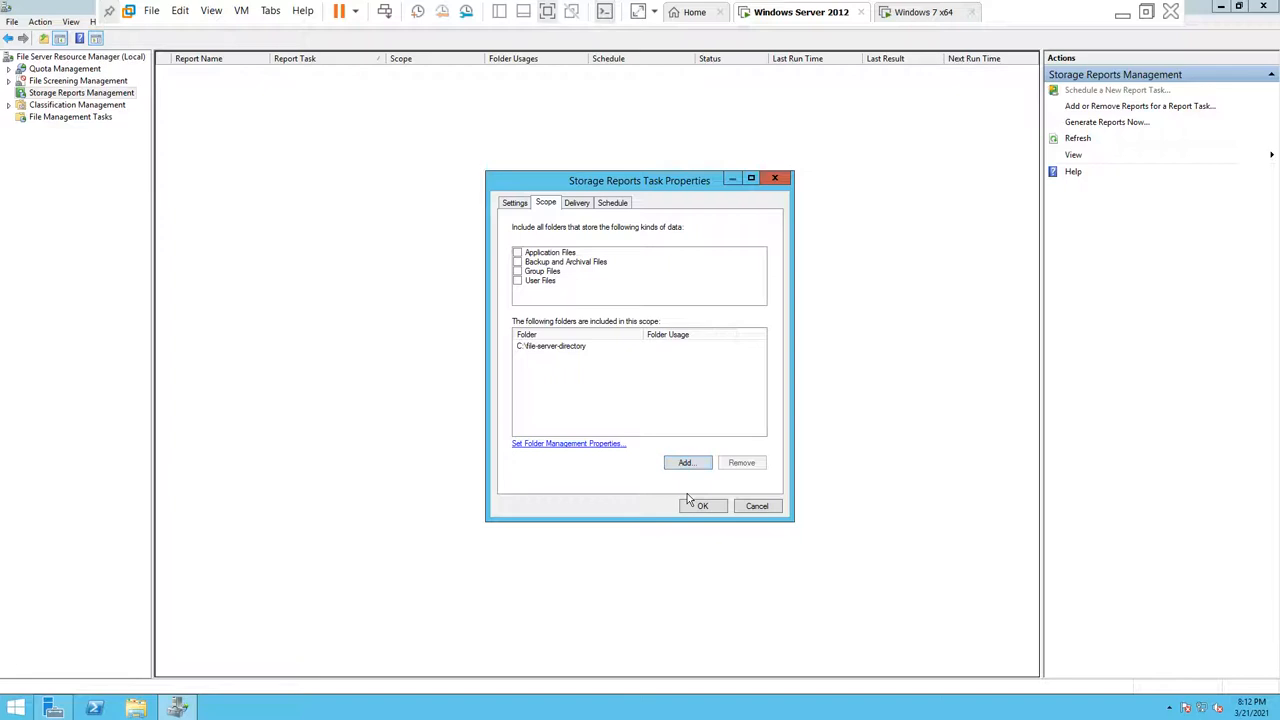
Schedule the report to run weekly on Sunday and create the task, leaving e-mail delivery off.
left_click(580, 207)
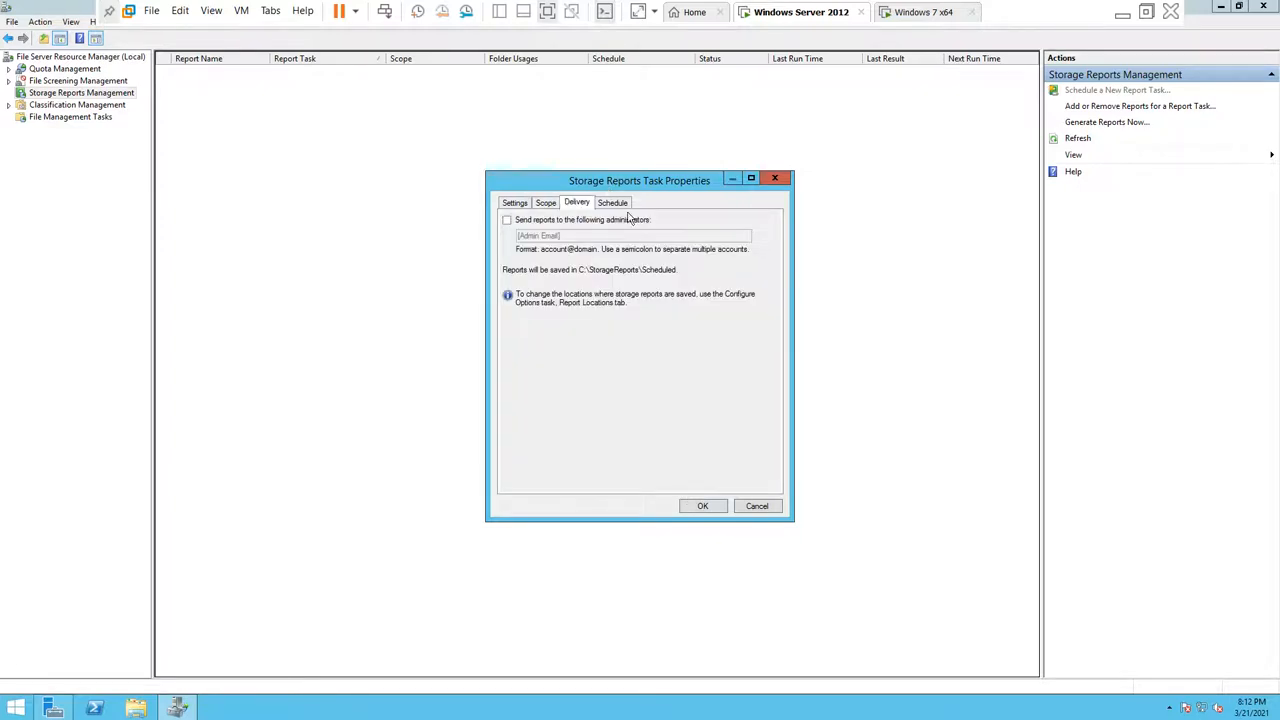
left_click(614, 204)
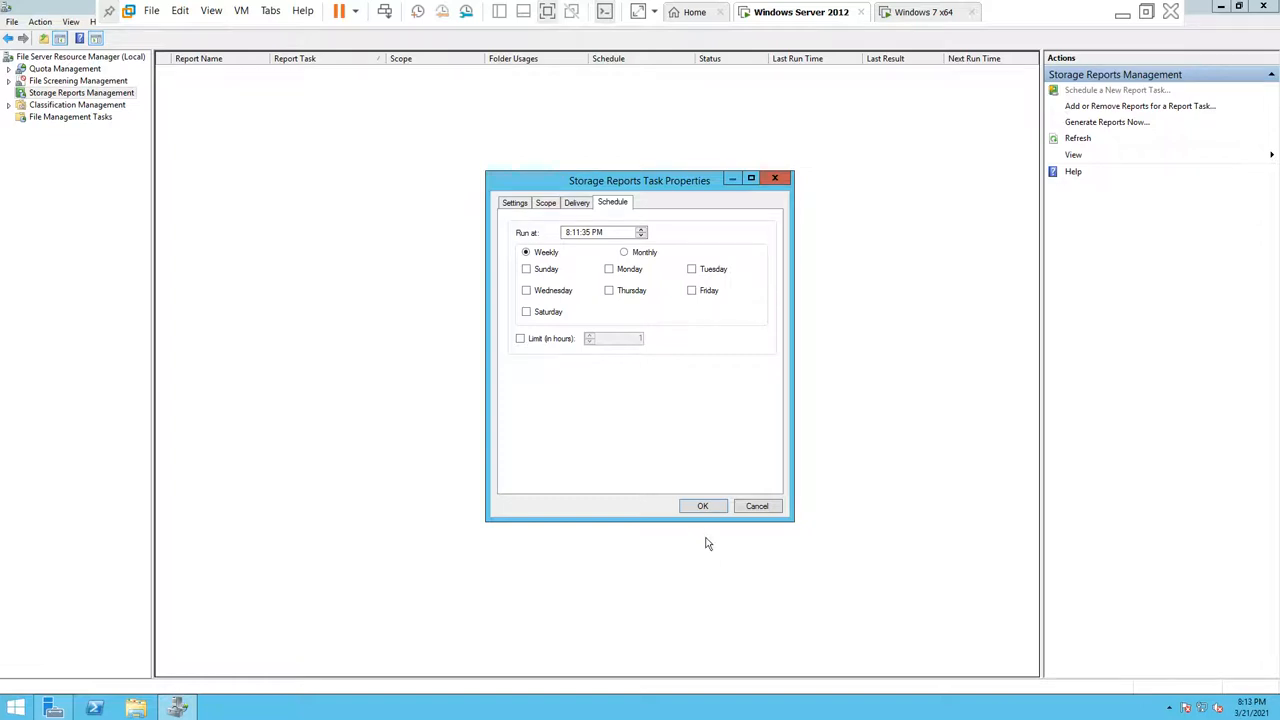
left_click(703, 507)
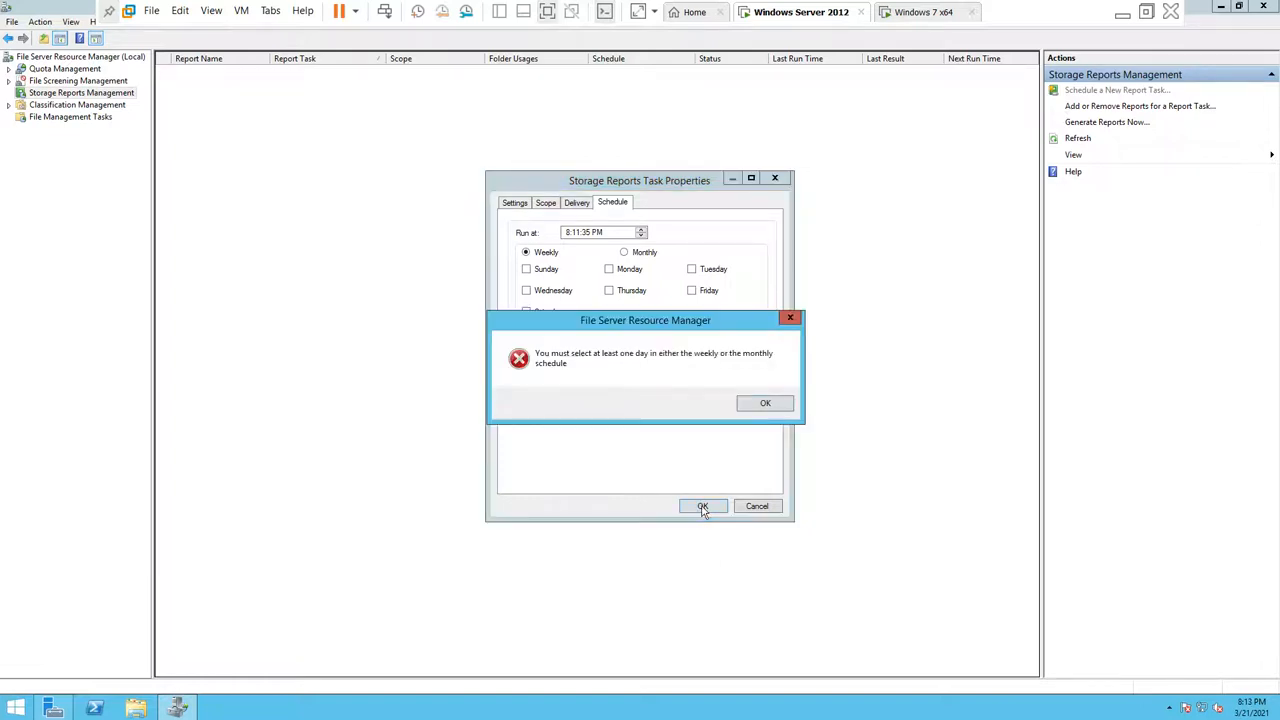
left_click(764, 403)
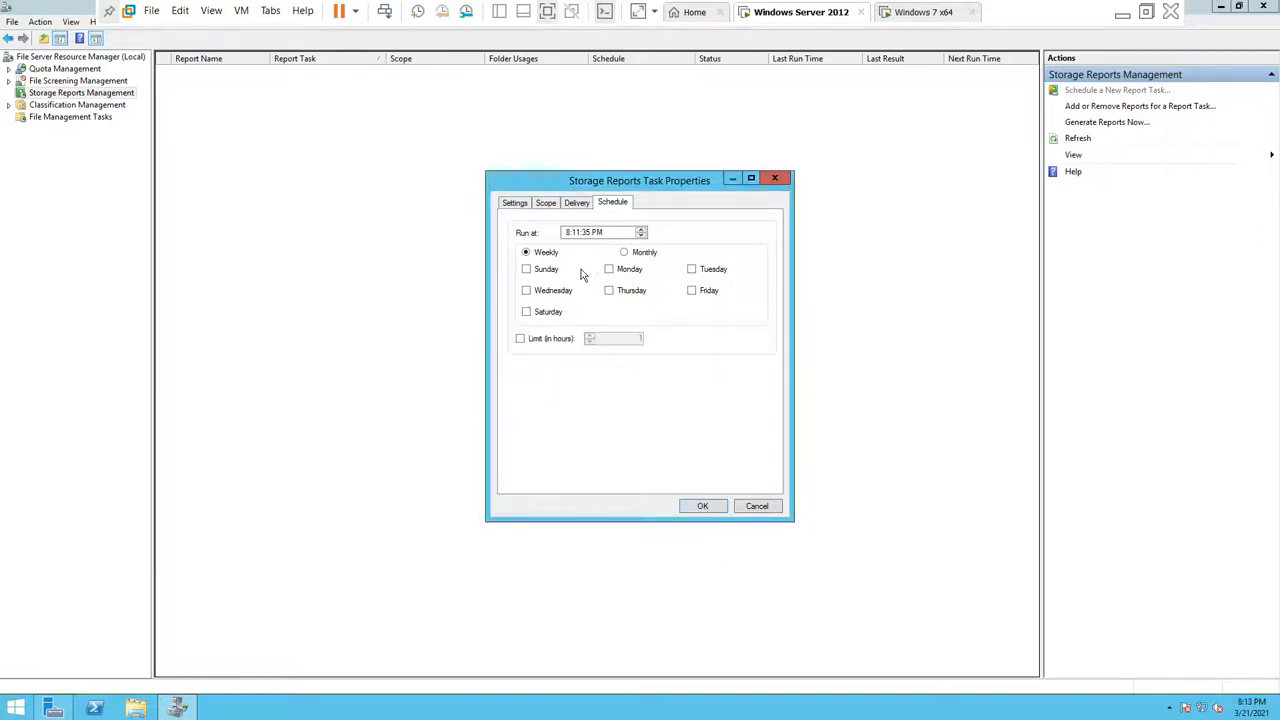
left_click(543, 270)
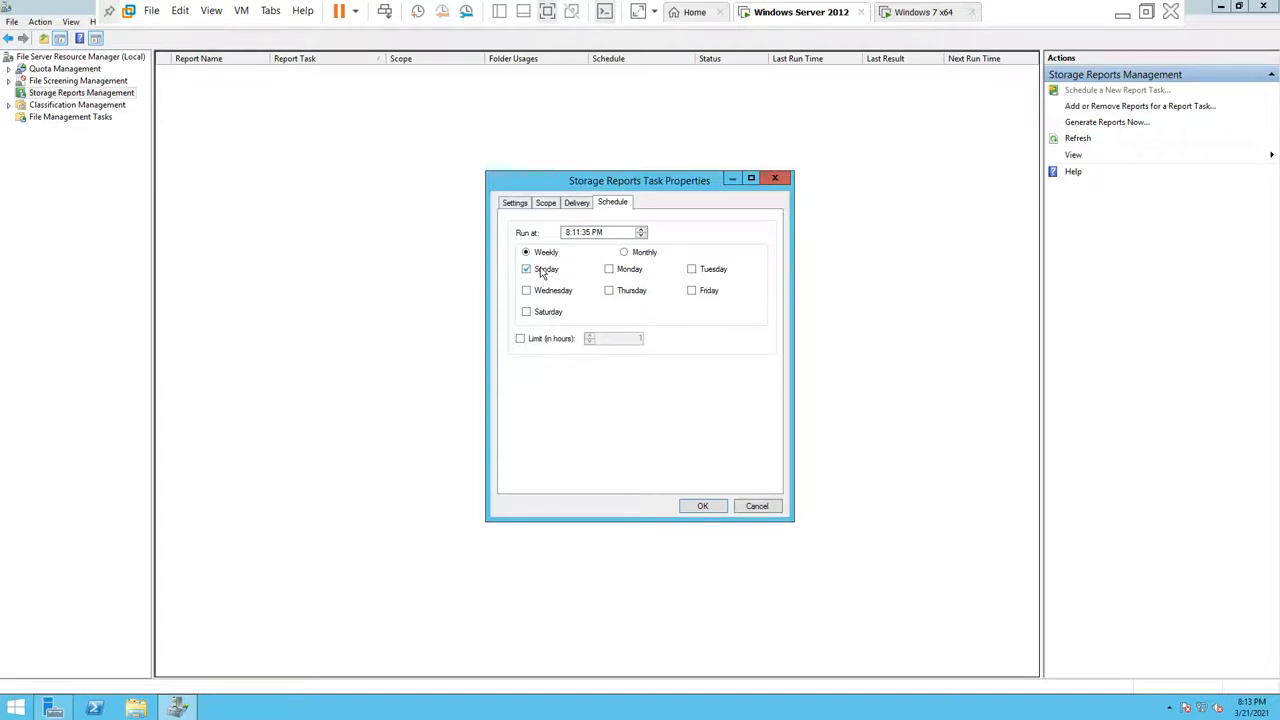
left_click(703, 506)
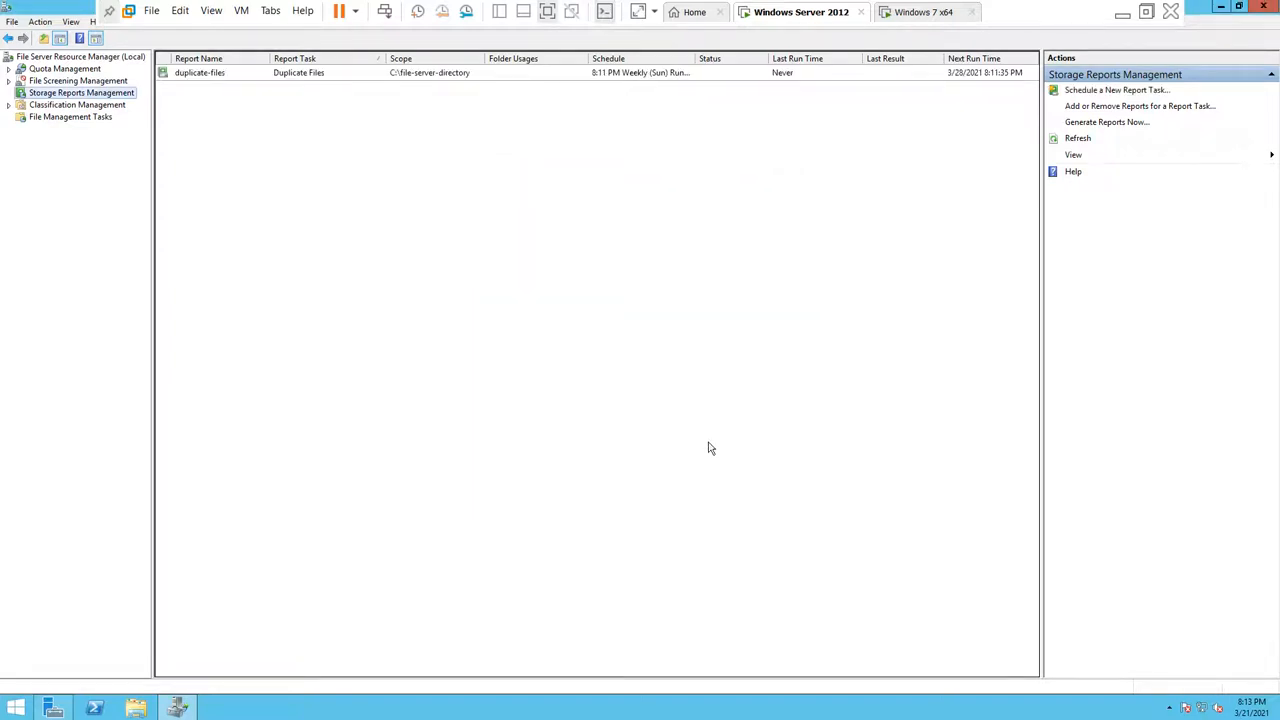
Run the duplicate-files report task immediately, waiting for the reports to be generated and displayed.
right_click(643, 77)
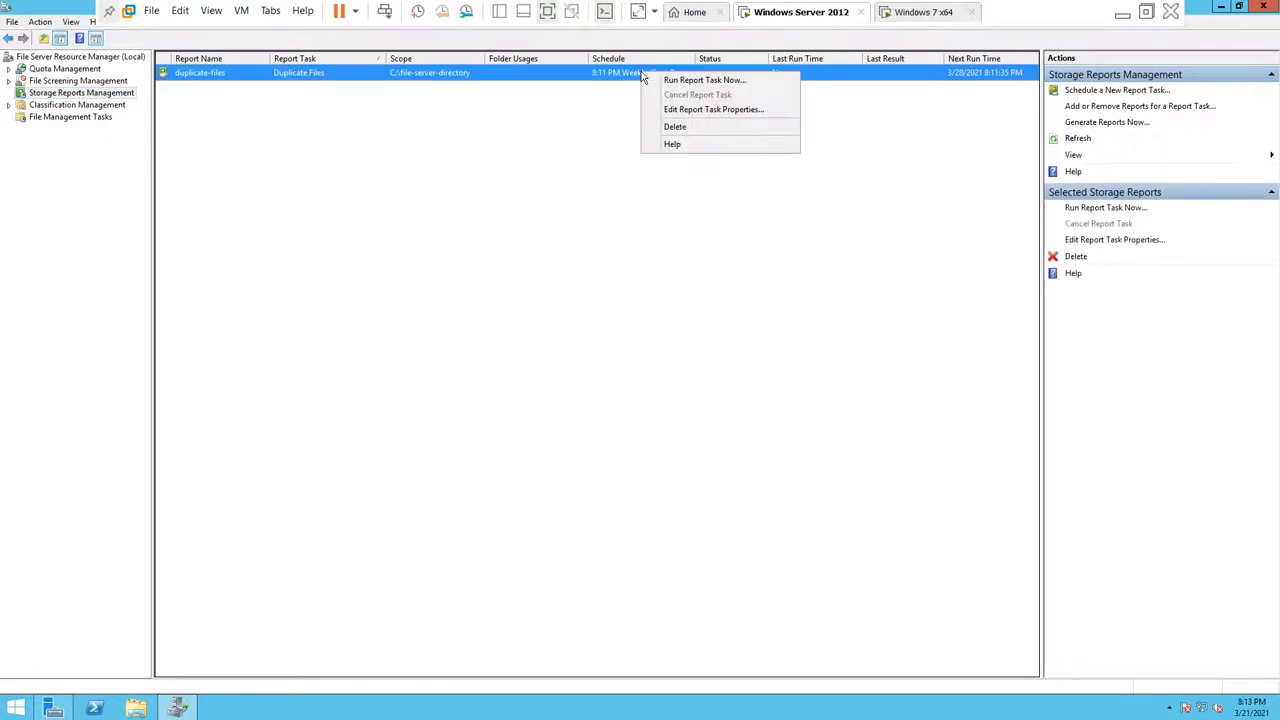
left_click(609, 134)
left_click(557, 75)
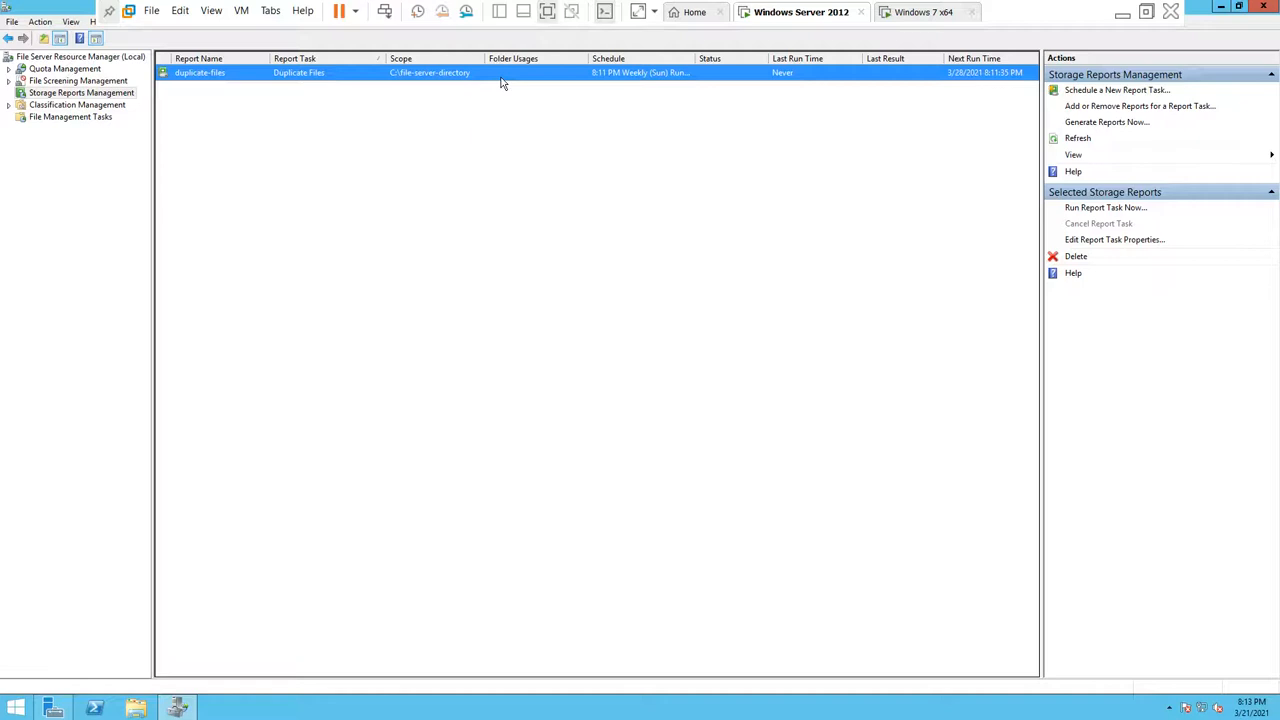
left_click(1104, 210)
left_click_drag(178, 92, 544, 190)
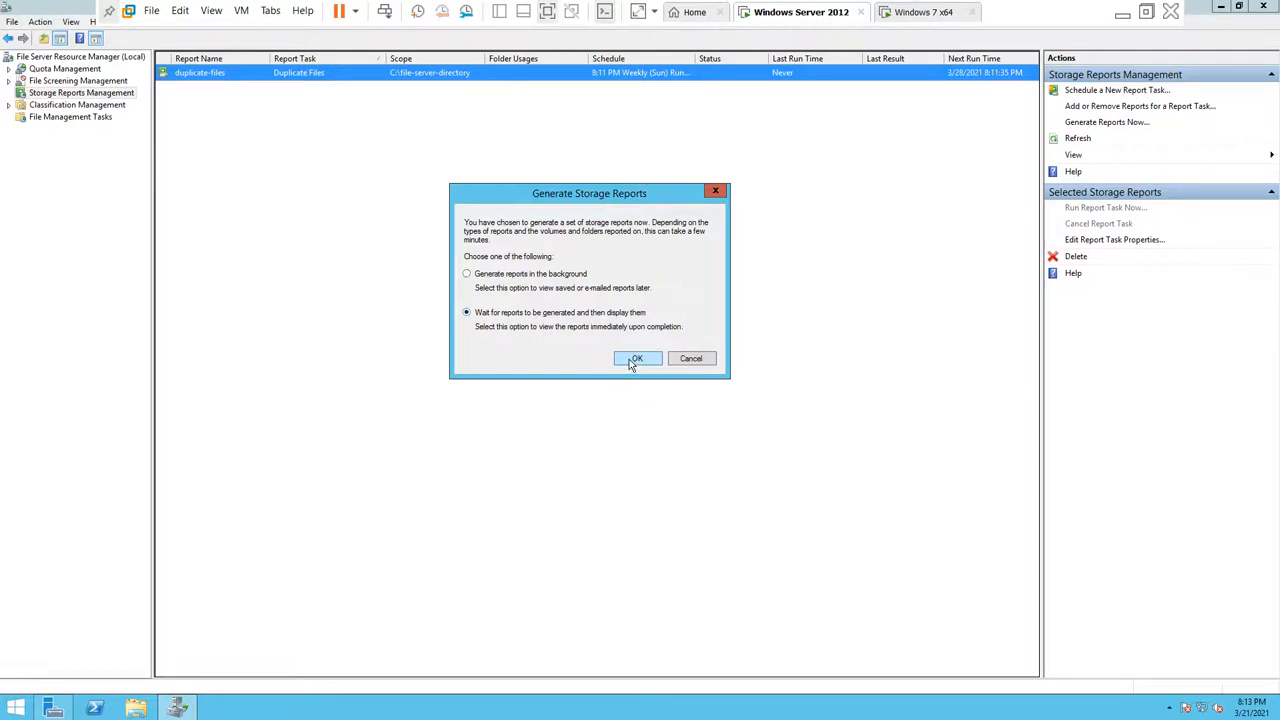
left_click(629, 359)
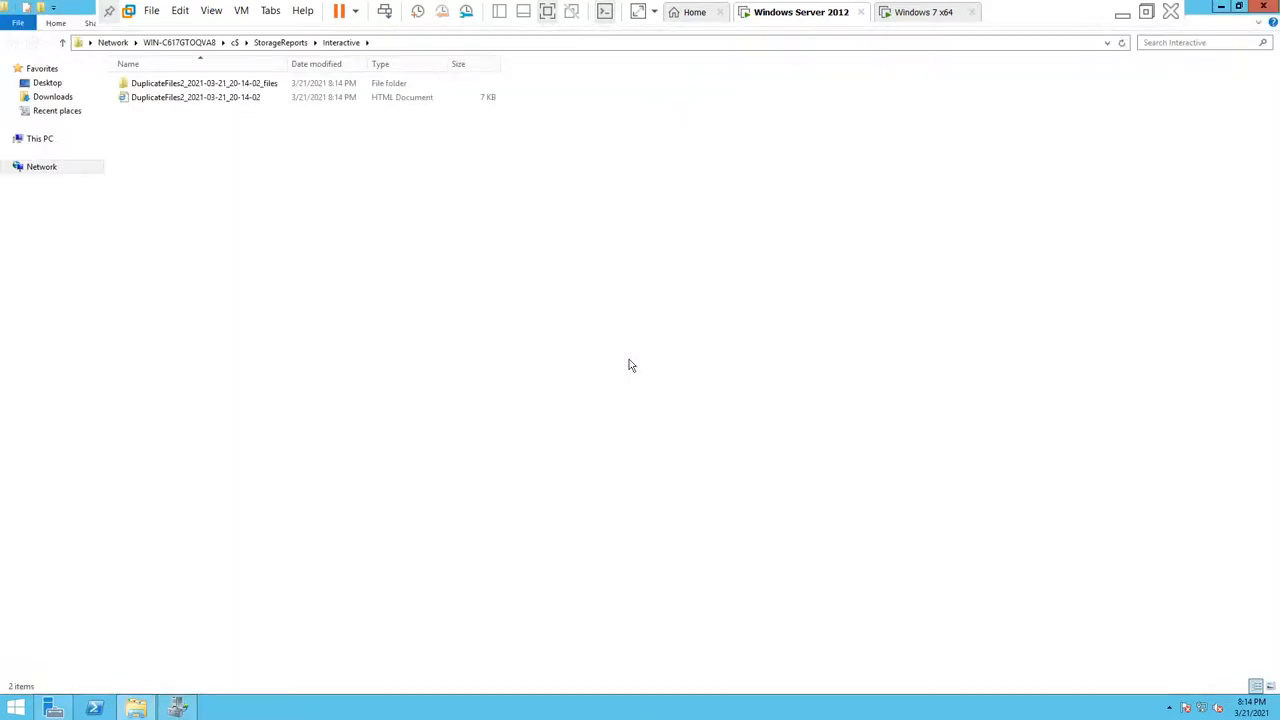
Open the generated DuplicateFiles2 HTML report with Internet Explorer setup postponed, and minimize the File Explorer and Resource Manager windows behind it.
left_click(203, 100)
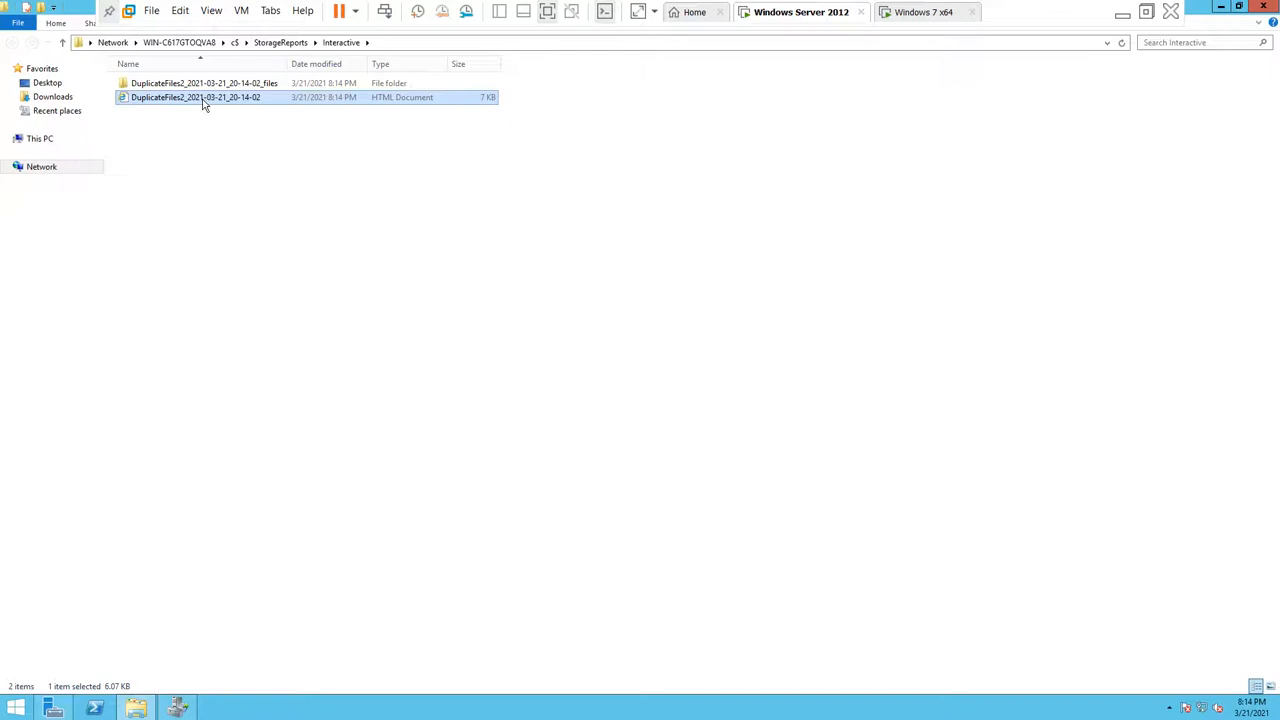
double_click(203, 100)
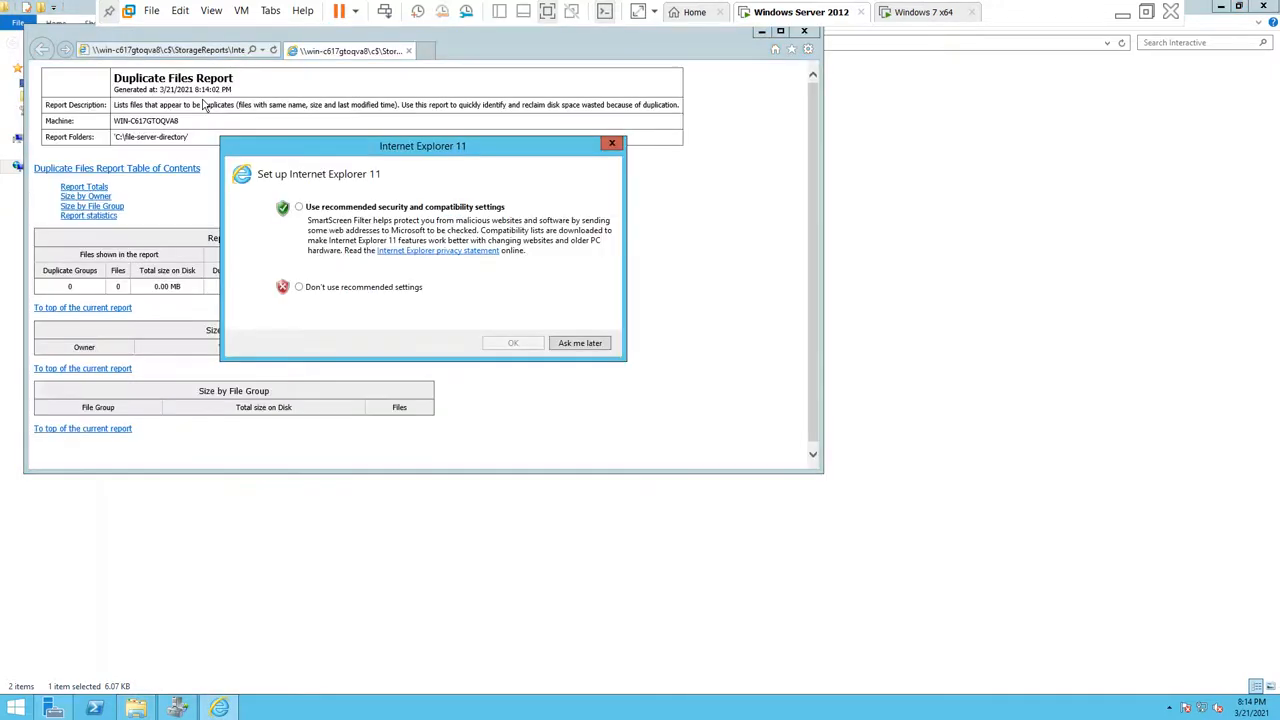
left_click(580, 343)
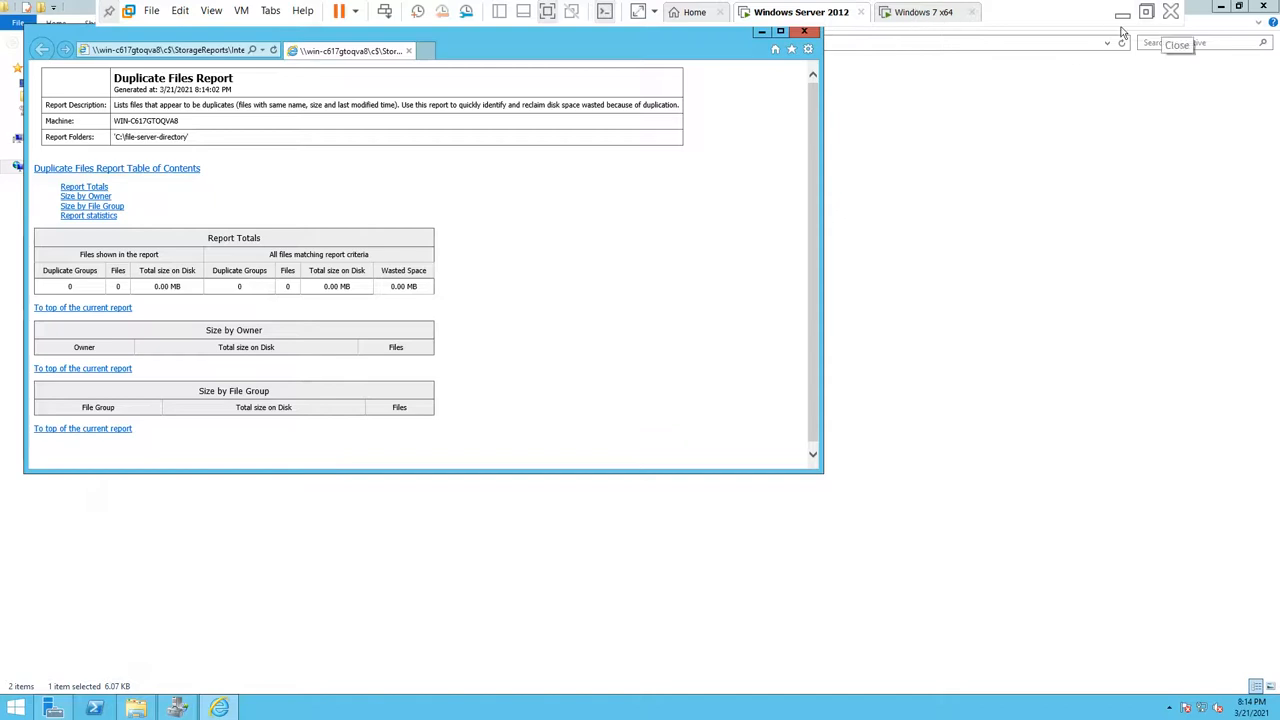
left_click(1220, 8)
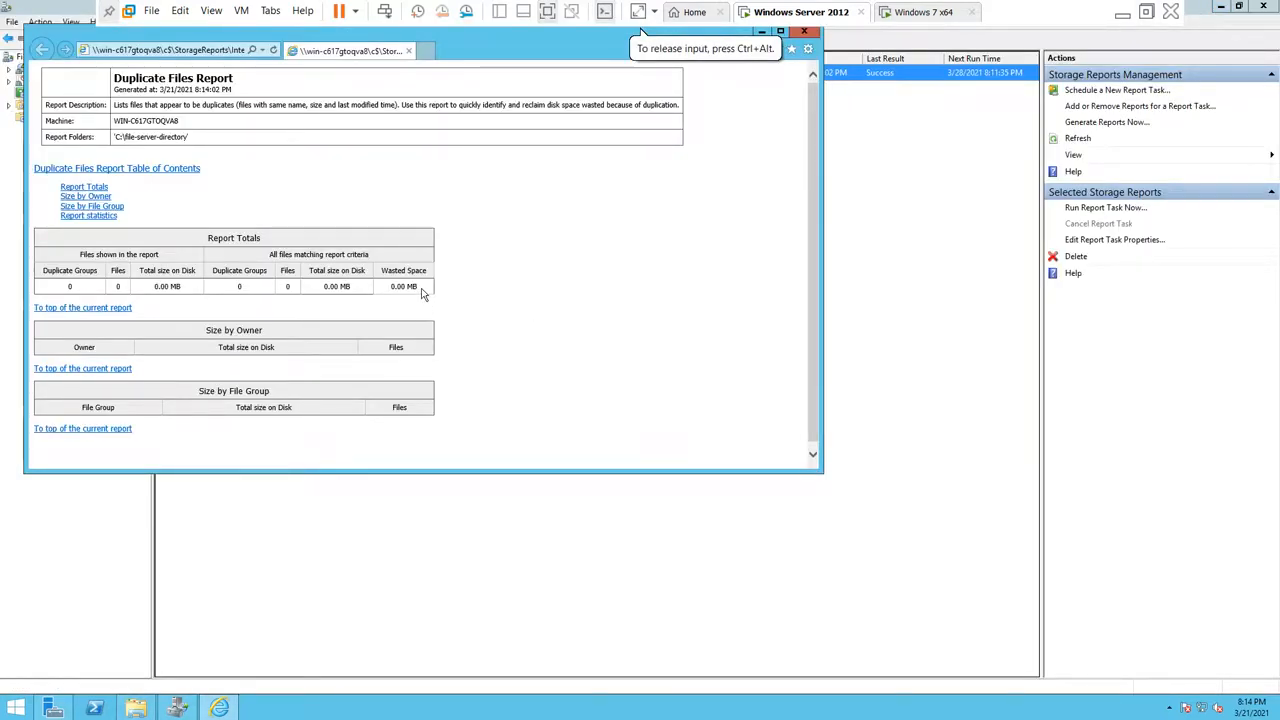
left_click(1218, 7)
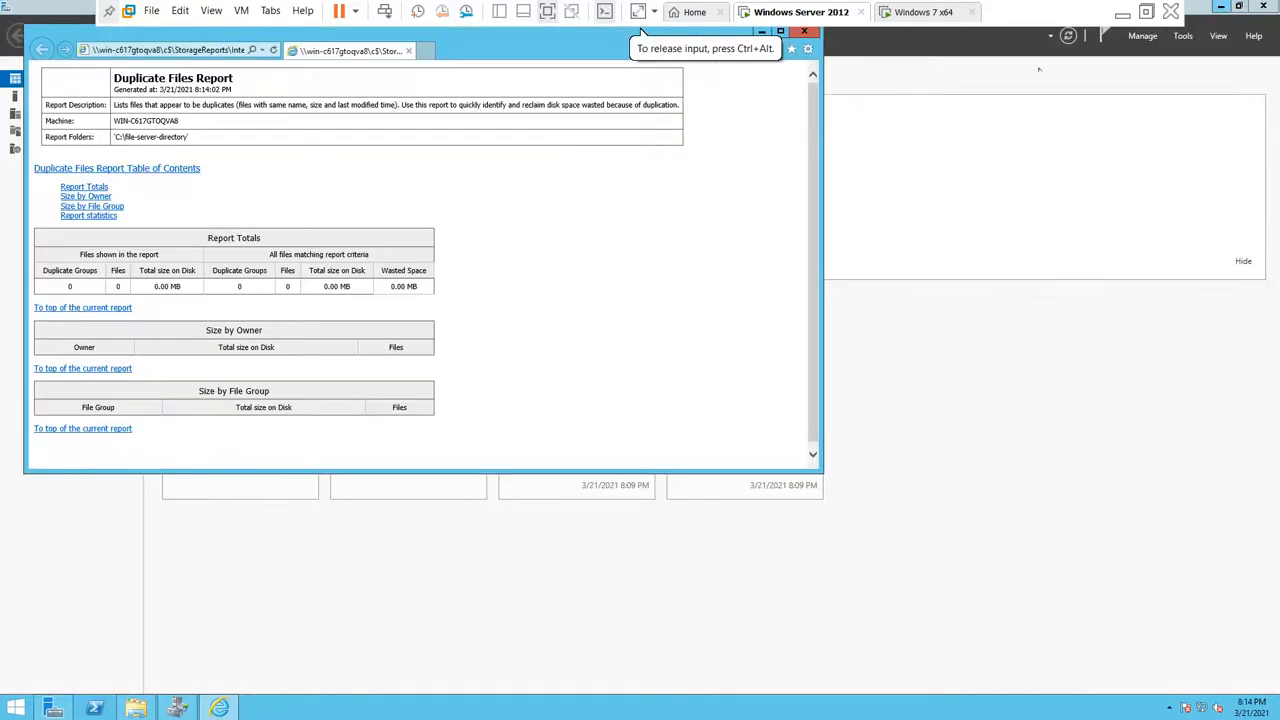
Maximize the report, minimize it and Server Manager, and open the C:\file-server-directory folder in File Explorer.
double_click(642, 30)
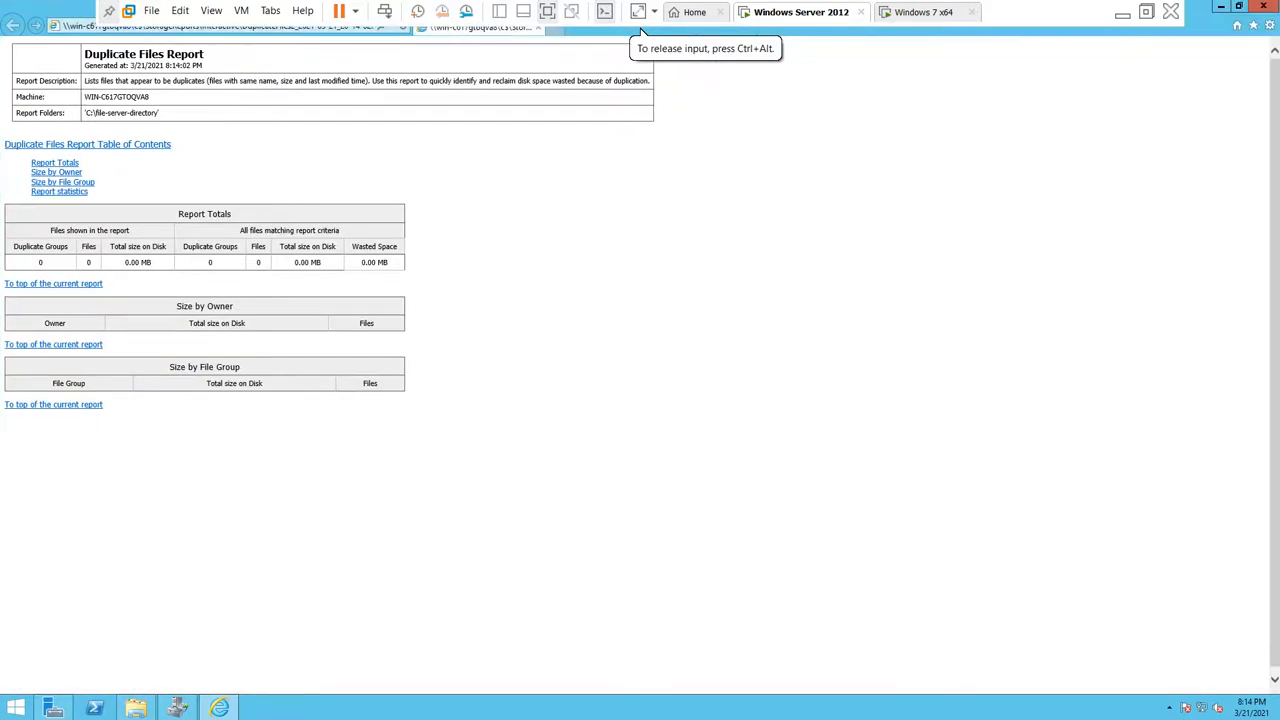
left_click(1222, 6)
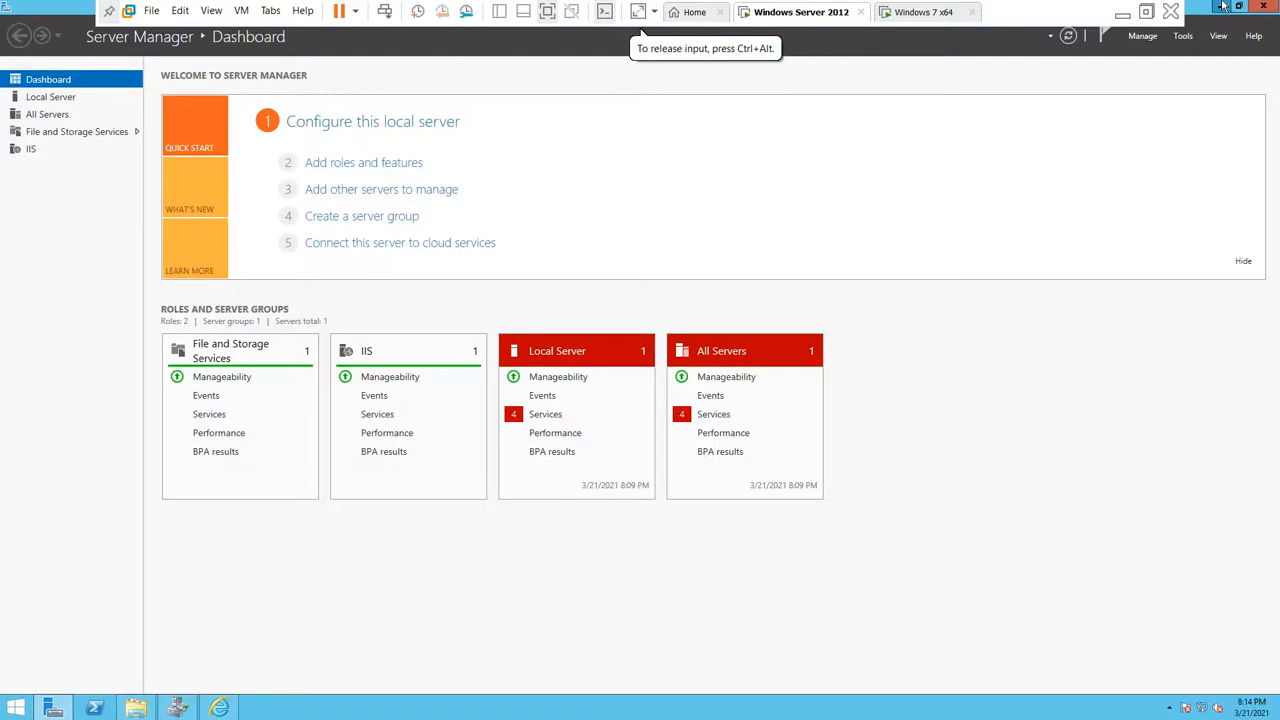
left_click(1224, 6)
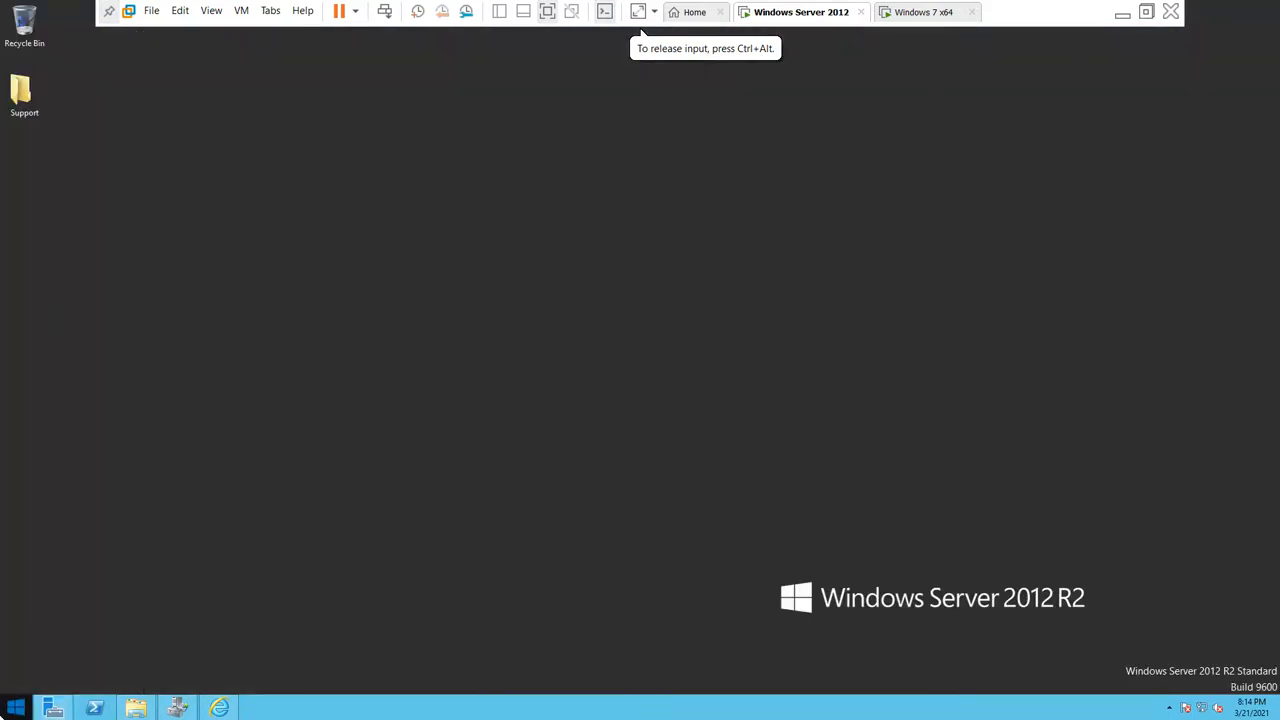
key("super+e")
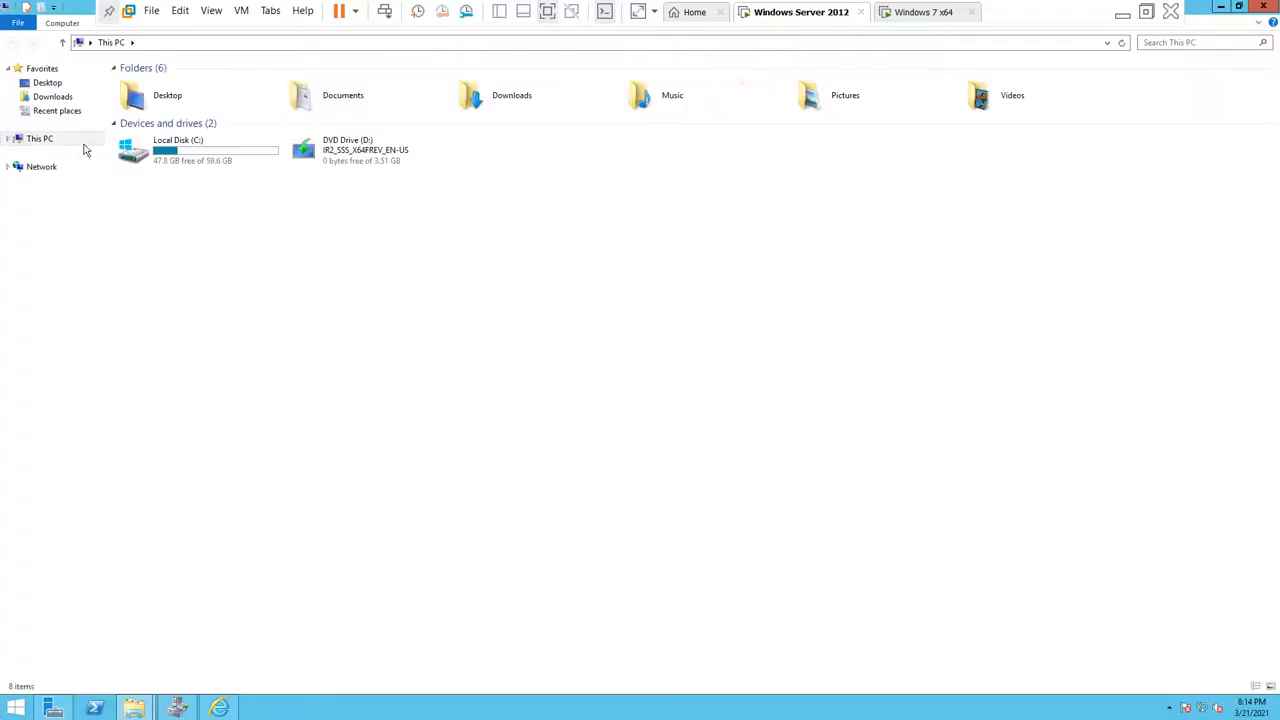
double_click(196, 166)
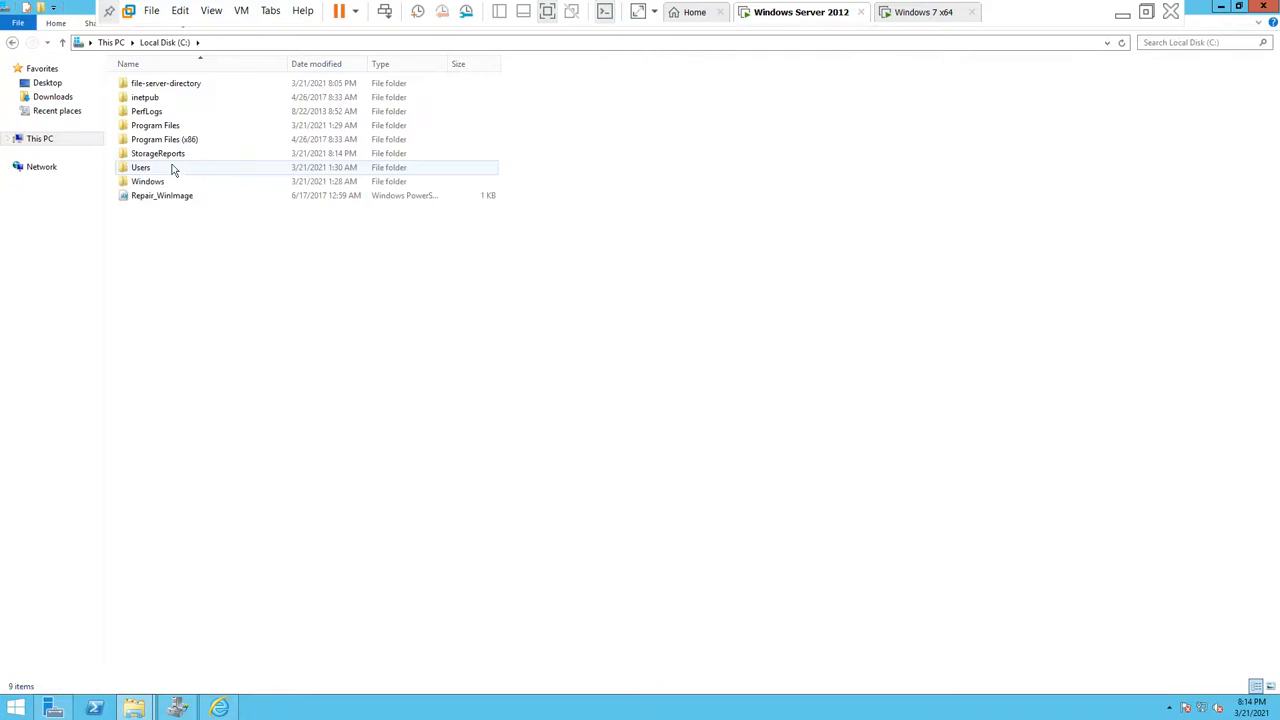
double_click(168, 87)
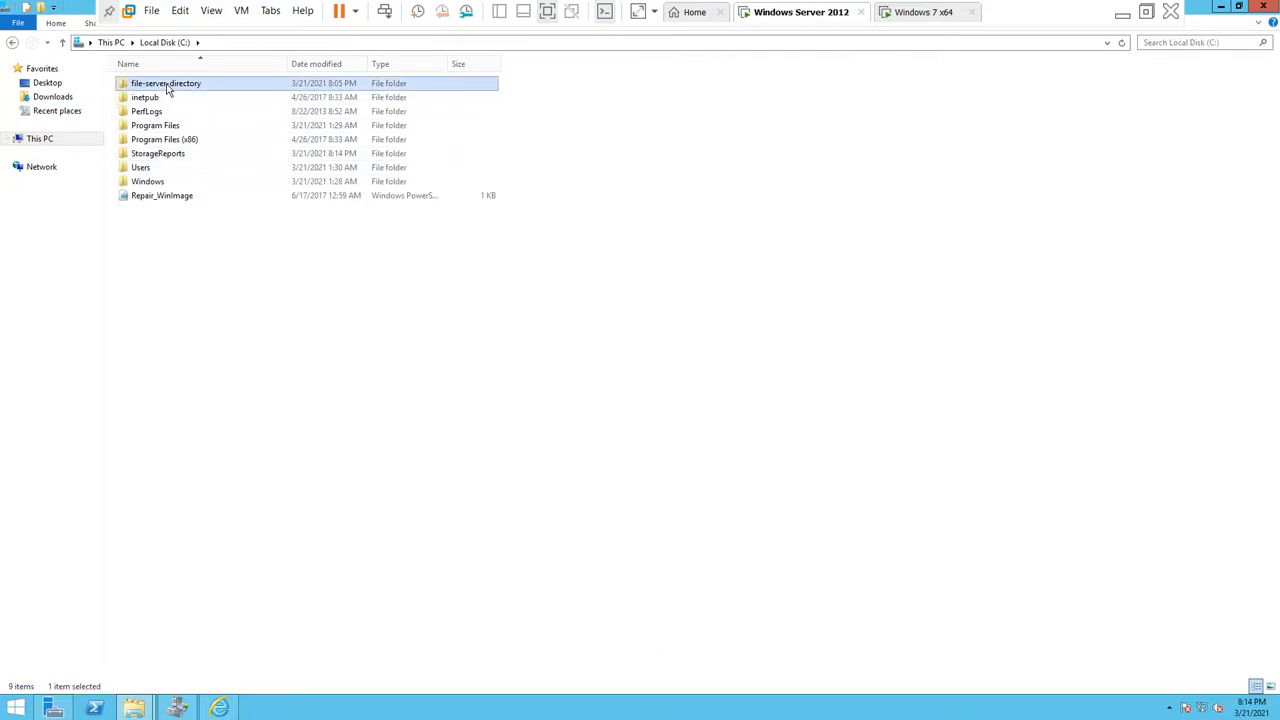
Create a folder named New folder in file-server-directory and copy all the JPEG images into it.
right_click(251, 352)
mouse_move(380, 500)
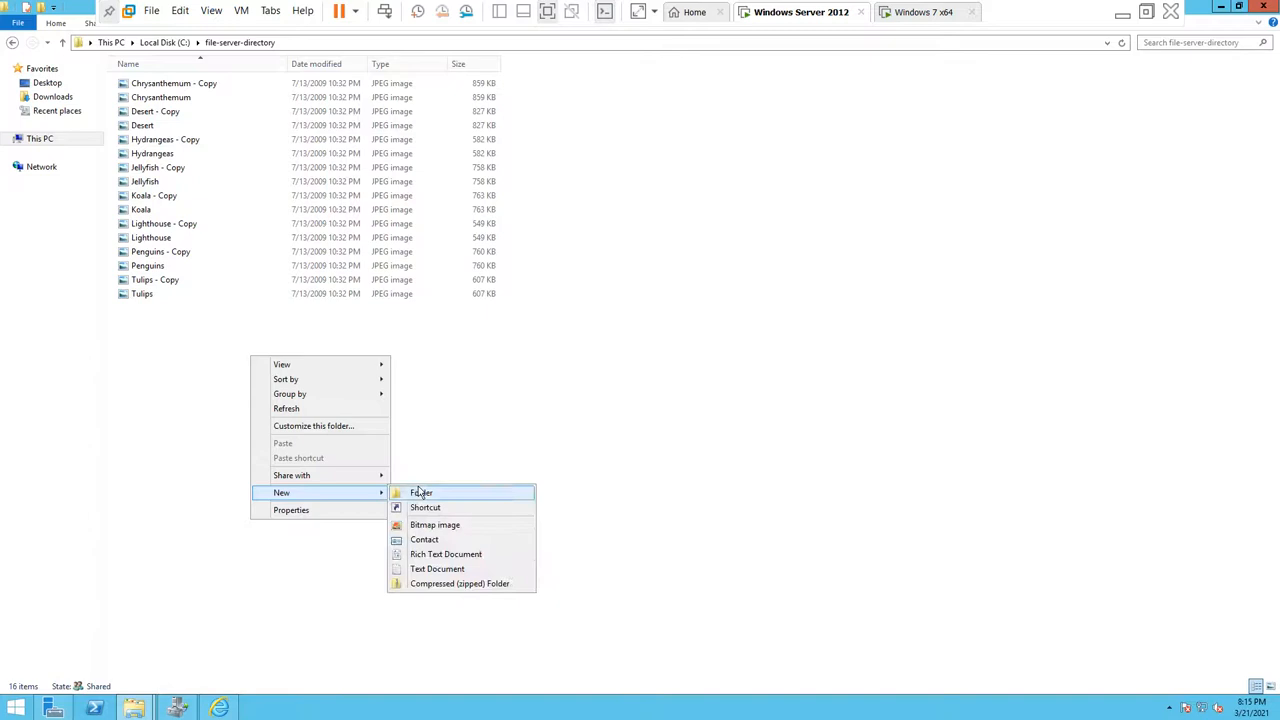
left_click(424, 495)
left_click(300, 440)
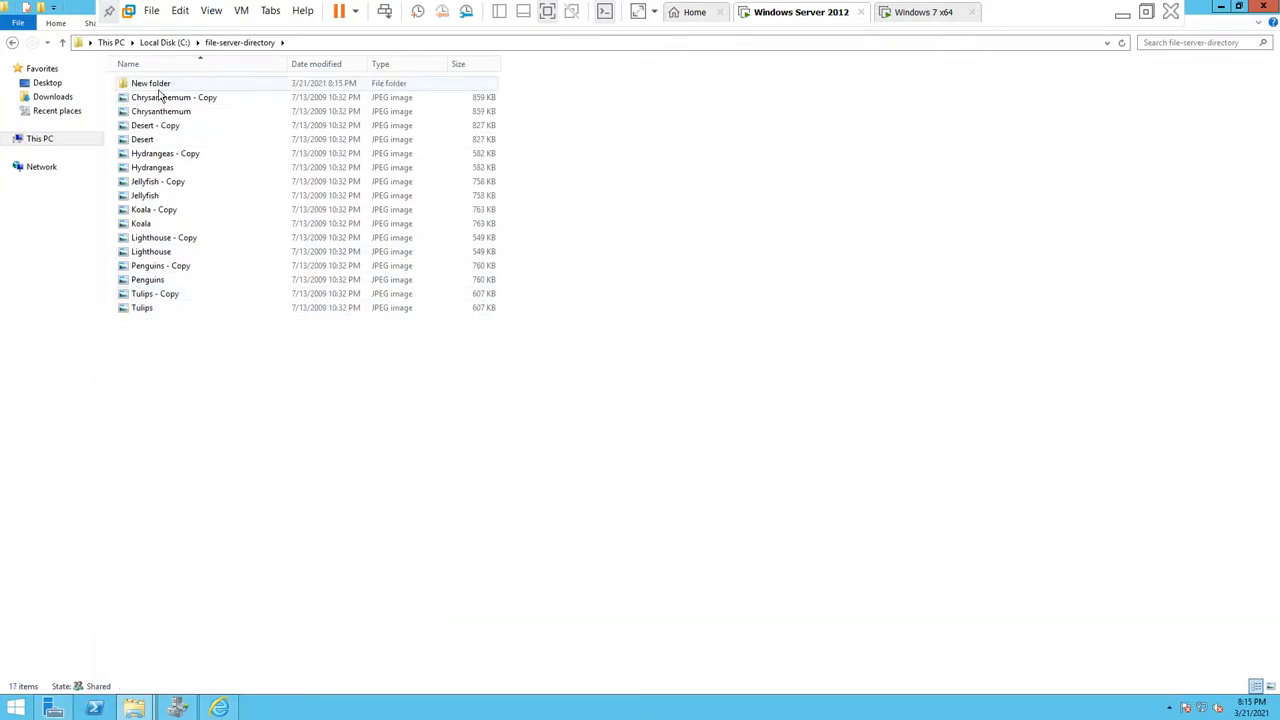
left_click_drag(202, 333, 142, 104)
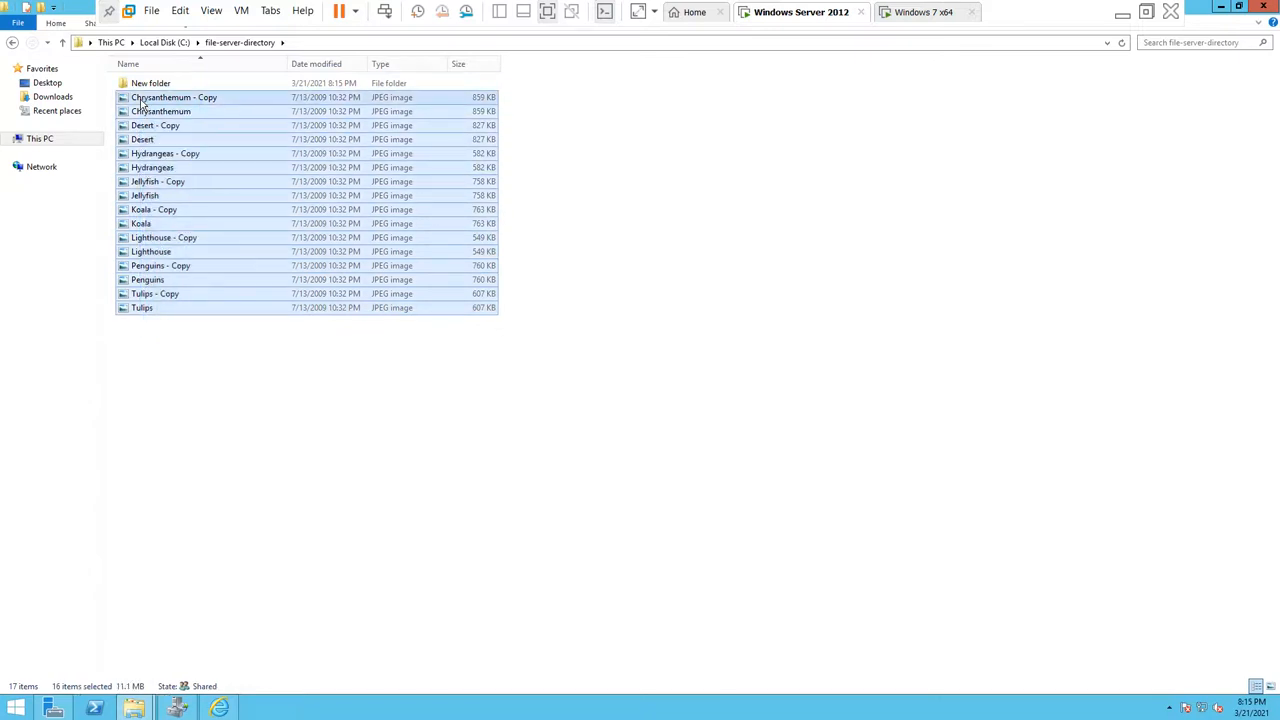
double_click(140, 83)
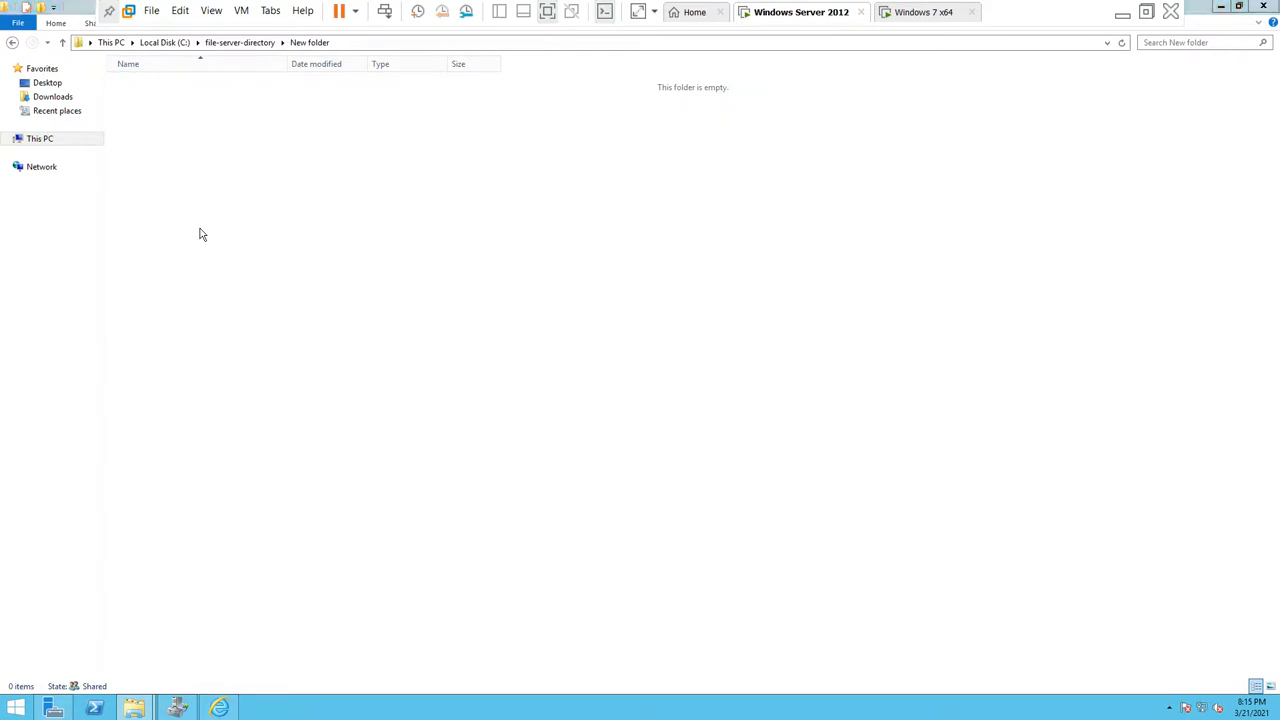
key("ctrl+v")
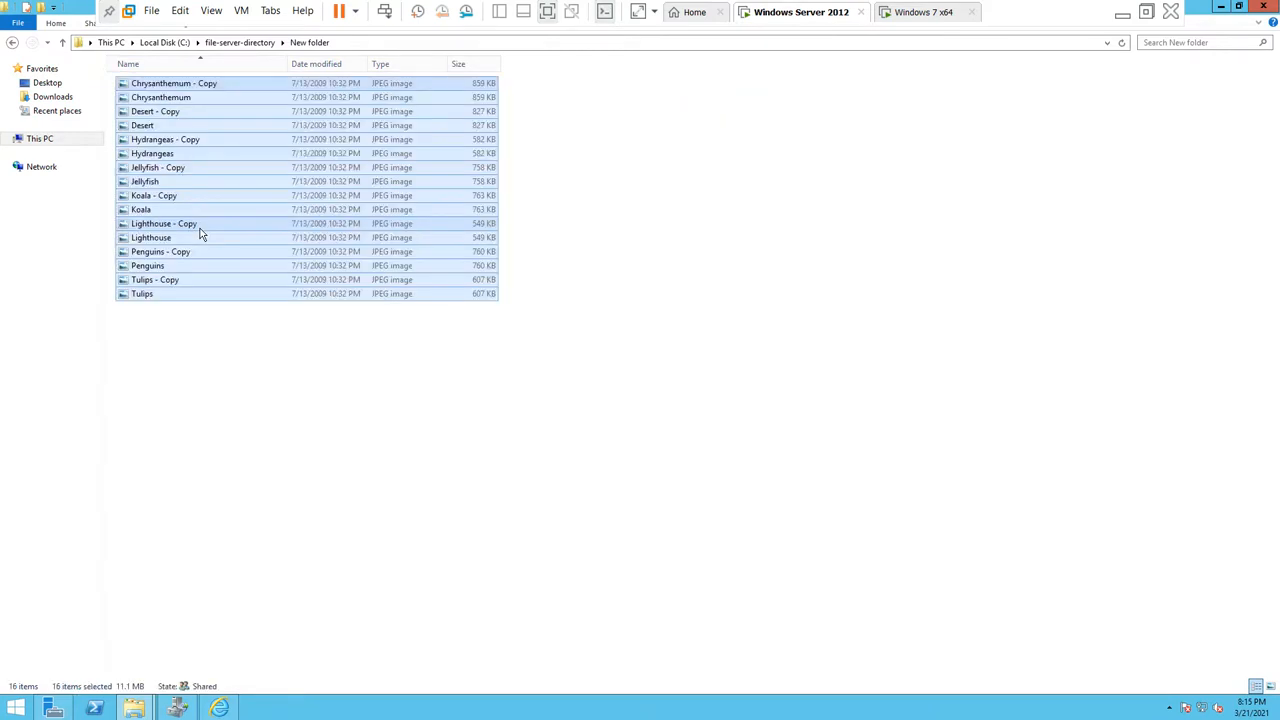
Create New folder (2) in file-server-directory, move all the loose JPEG images into it, and check the contents of both folders.
left_click(12, 42)
right_click(286, 397)
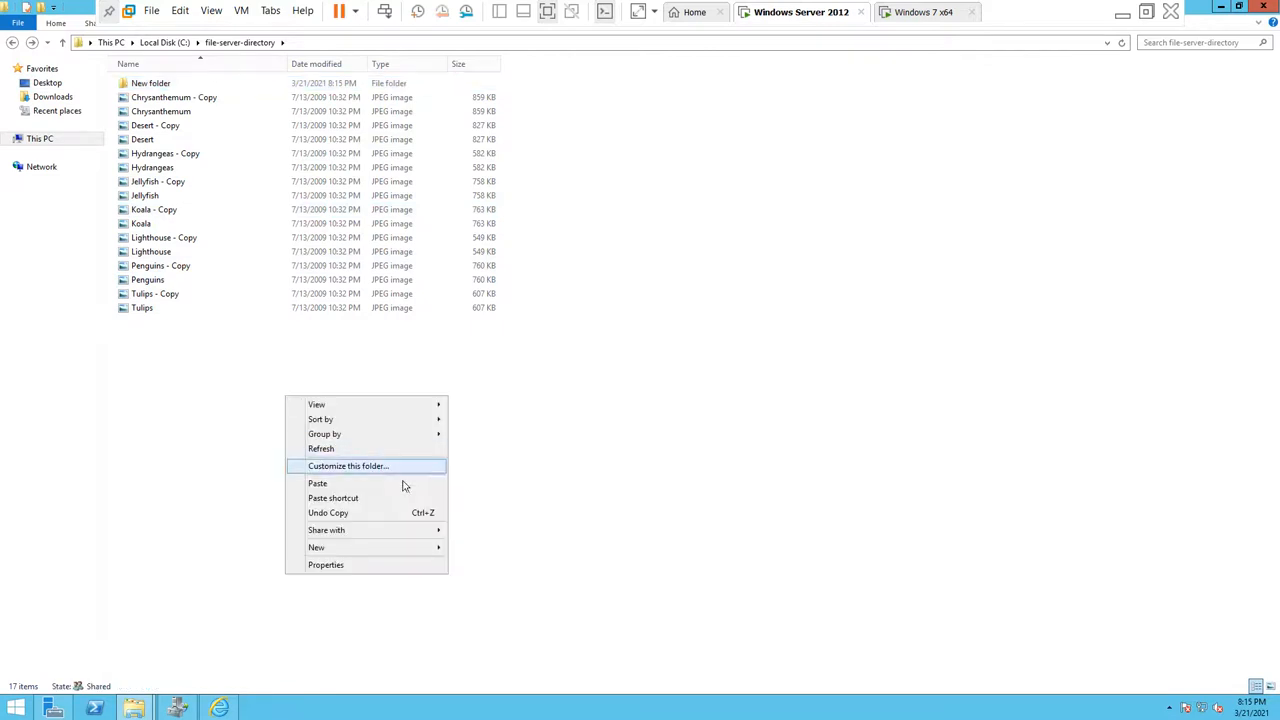
left_click(454, 548)
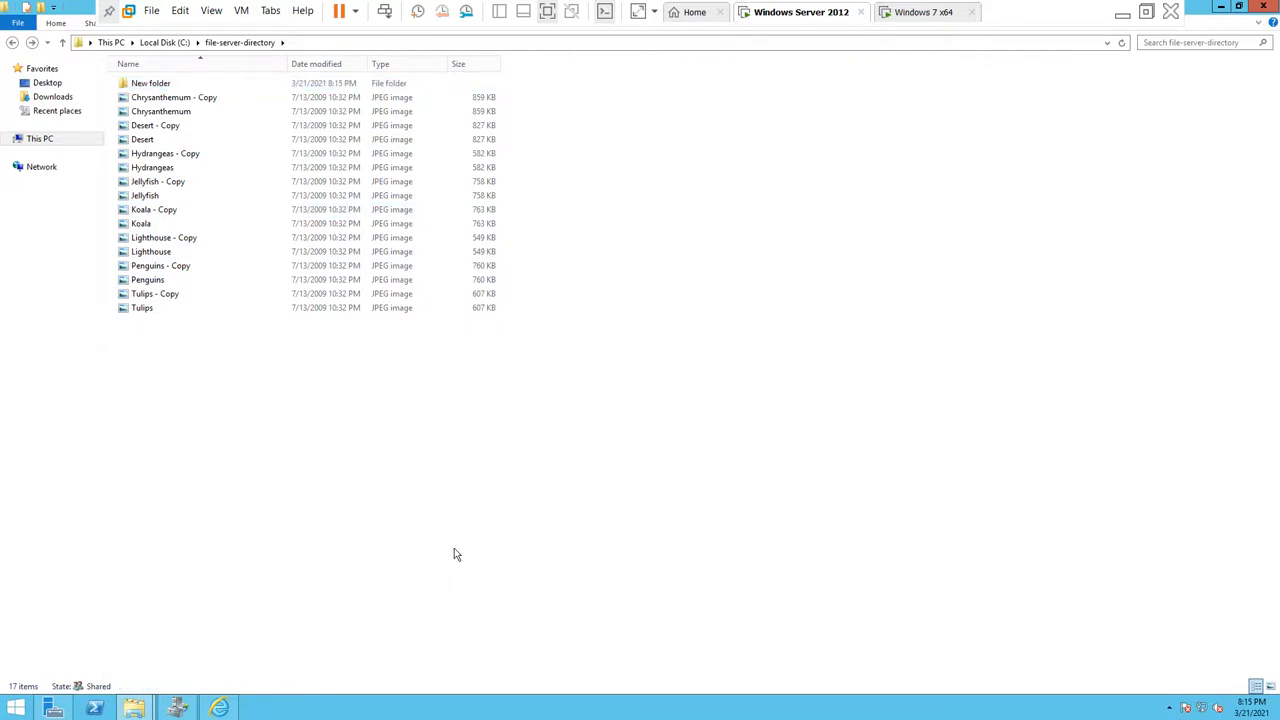
left_click(309, 474)
left_click_drag(173, 350, 134, 106)
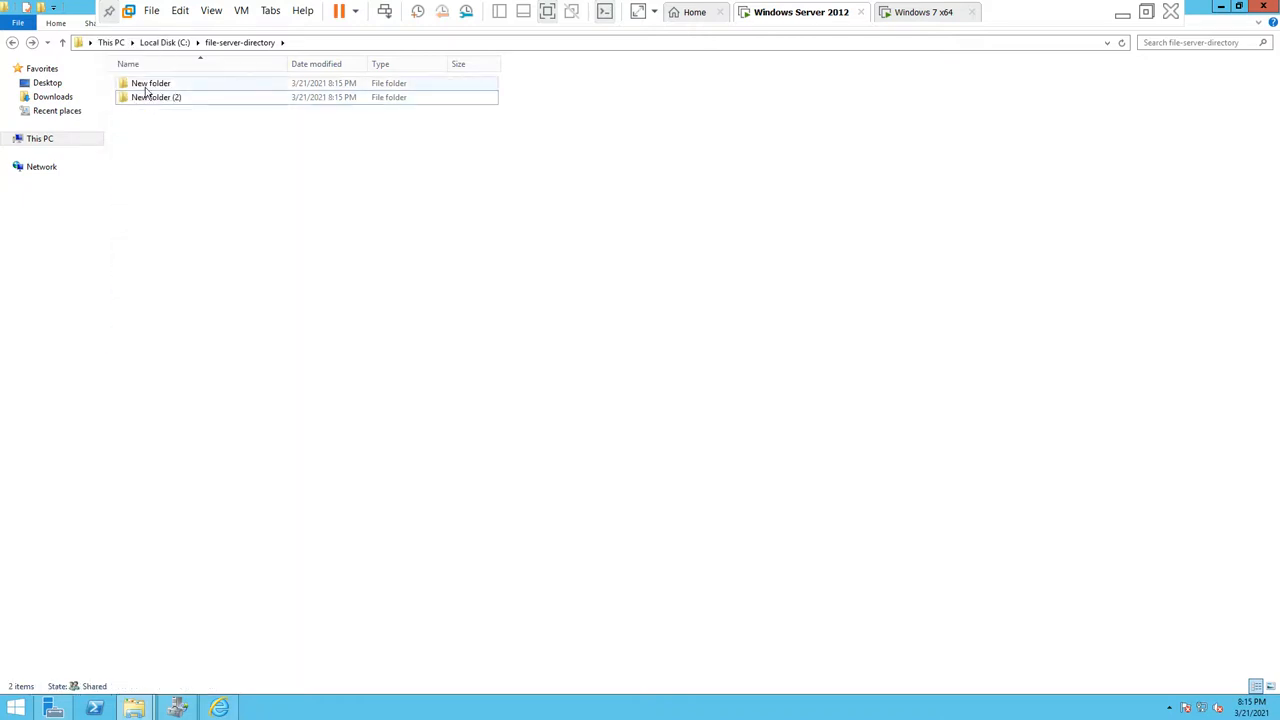
double_click(143, 85)
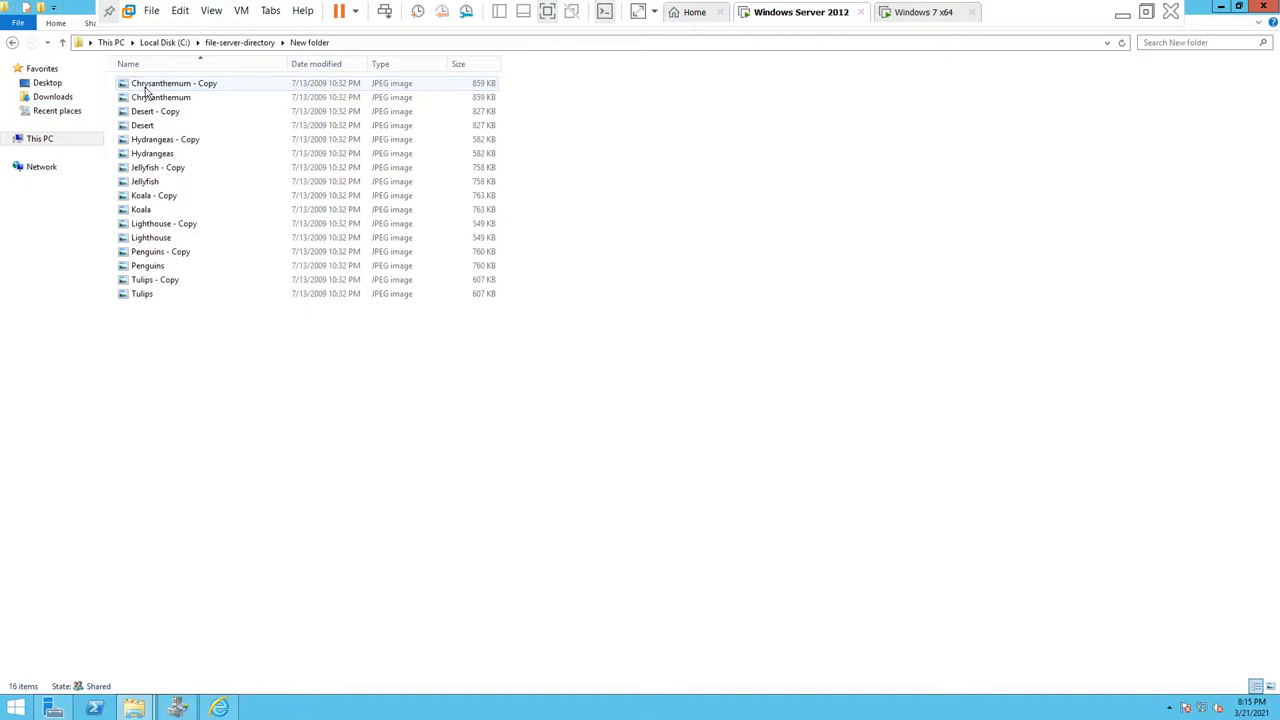
key("BackSpace")
key("Down")
key("Return")
key("BackSpace")
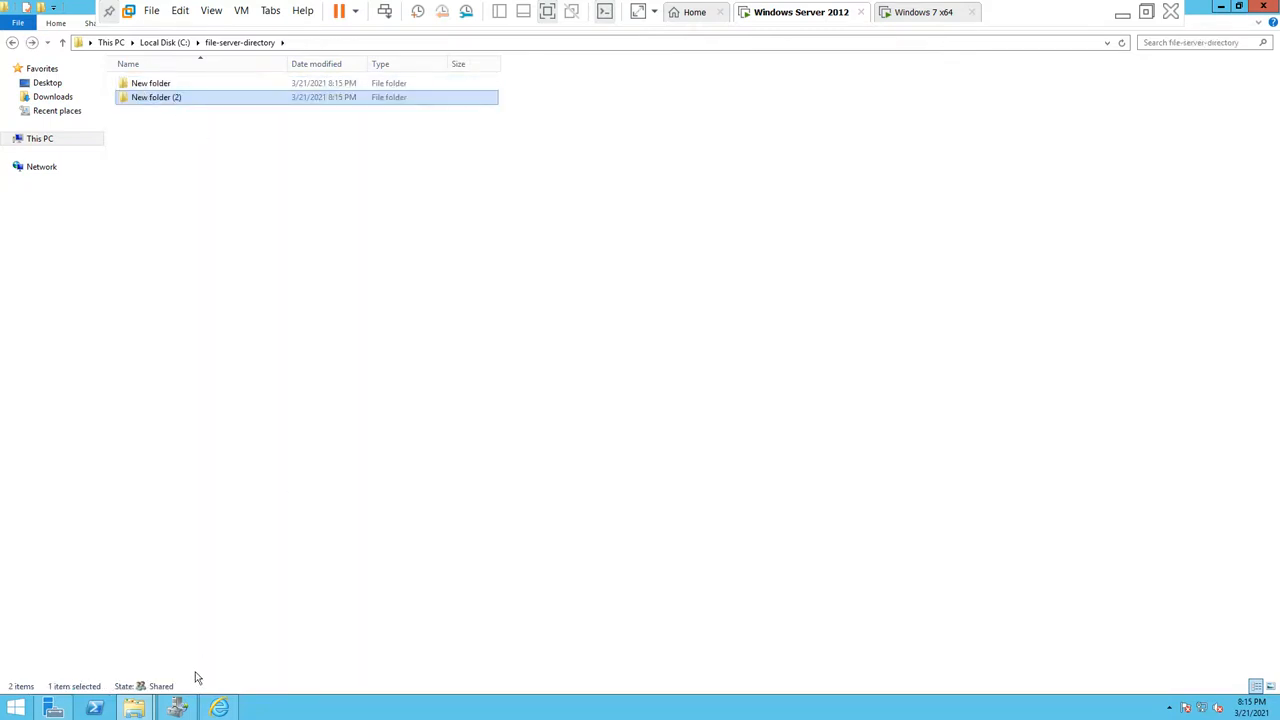
Run the duplicate-files report task again in File Server Resource Manager, waiting for the reports to be generated and displayed.
left_click(182, 708)
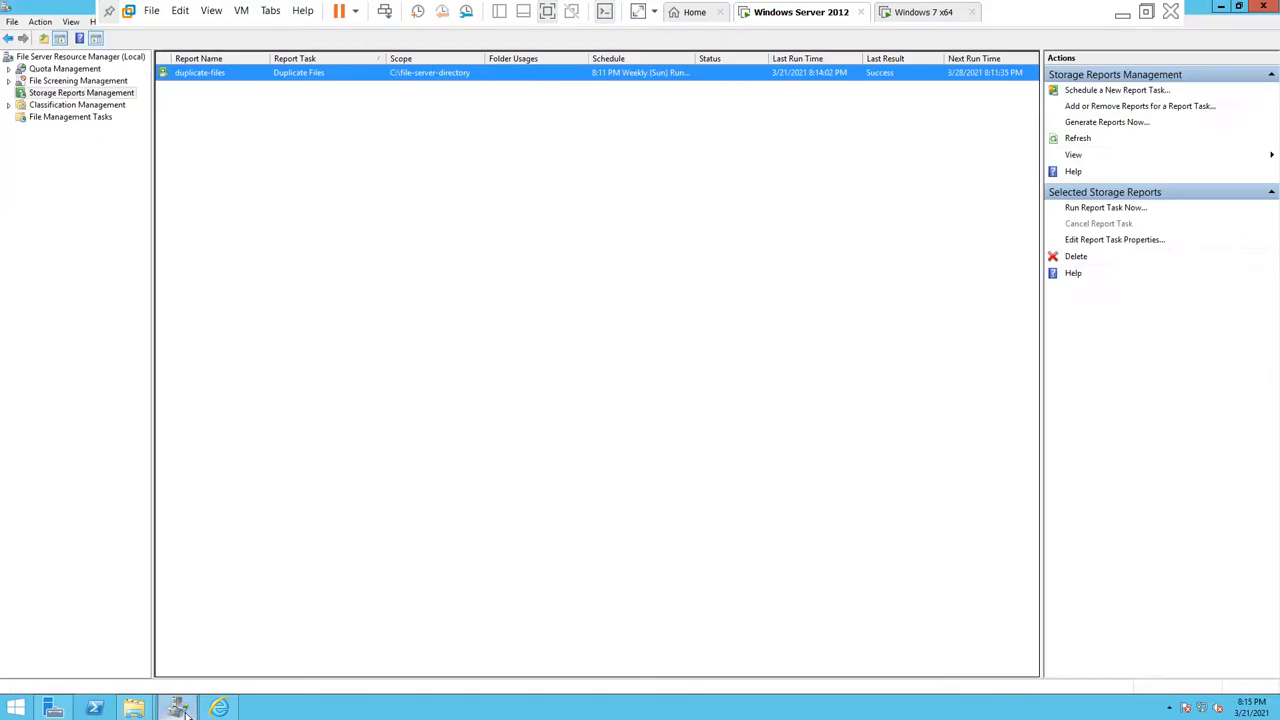
right_click(226, 80)
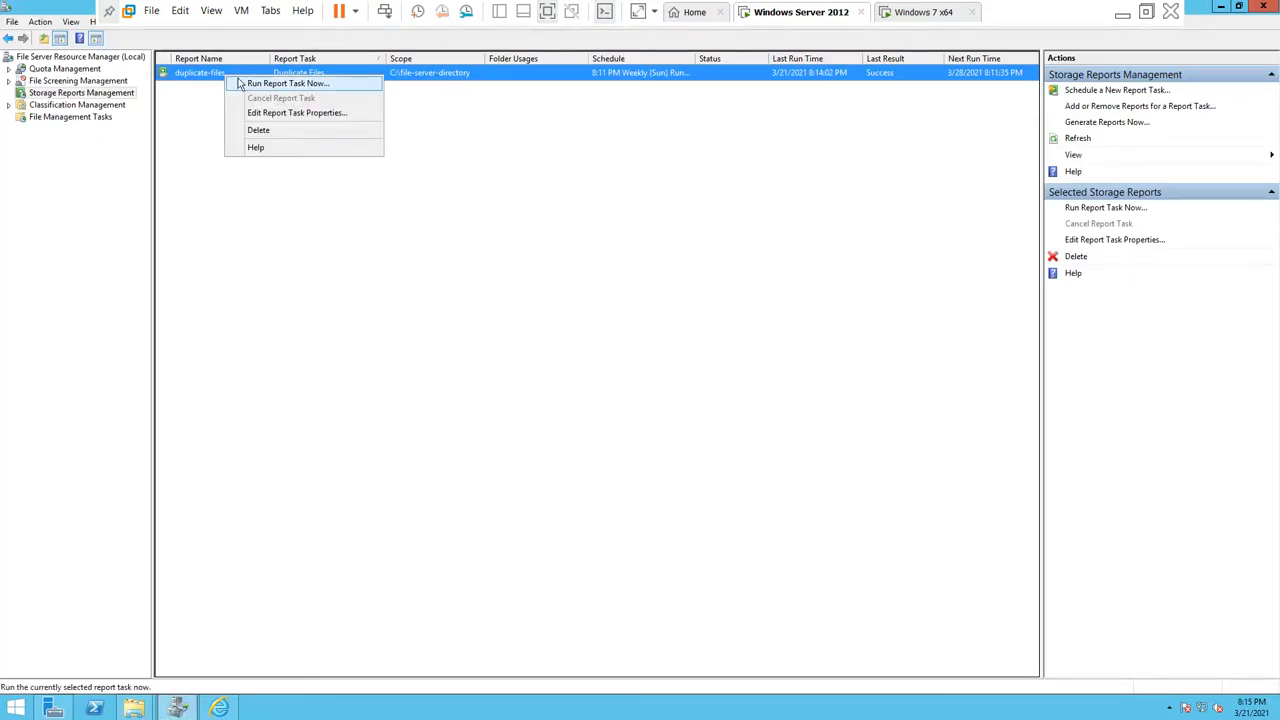
left_click(287, 83)
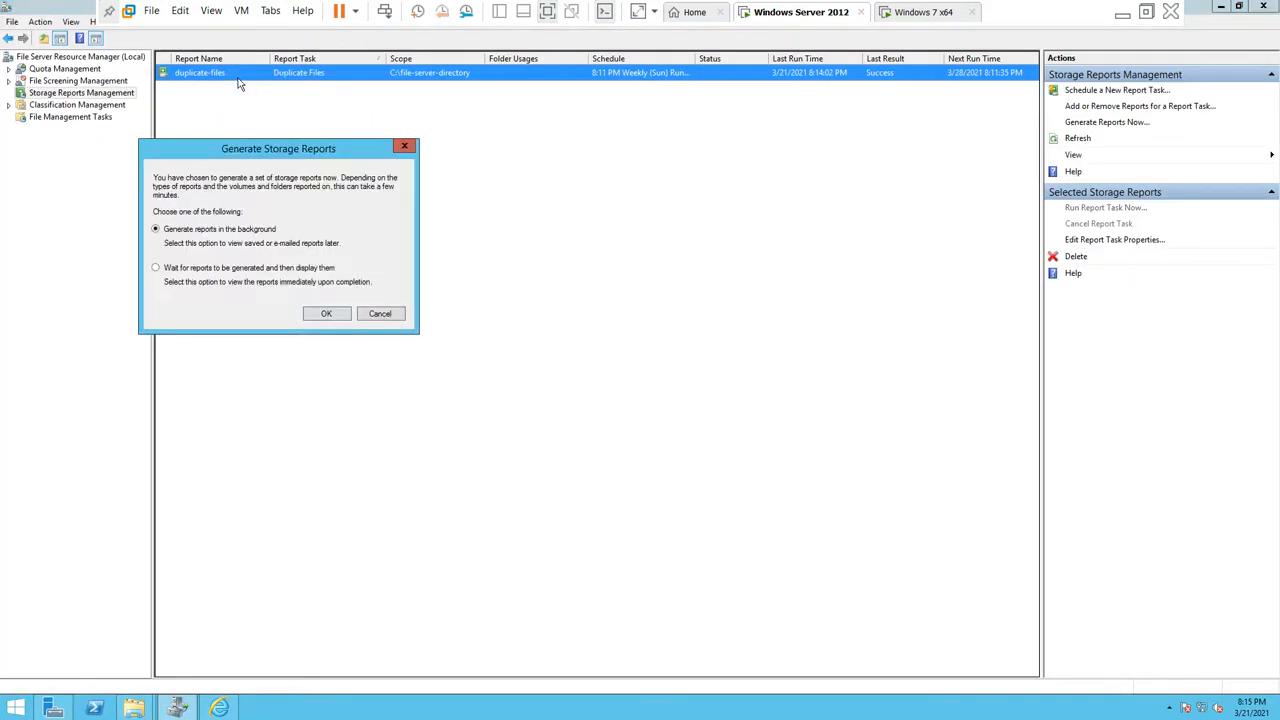
left_click(326, 313)
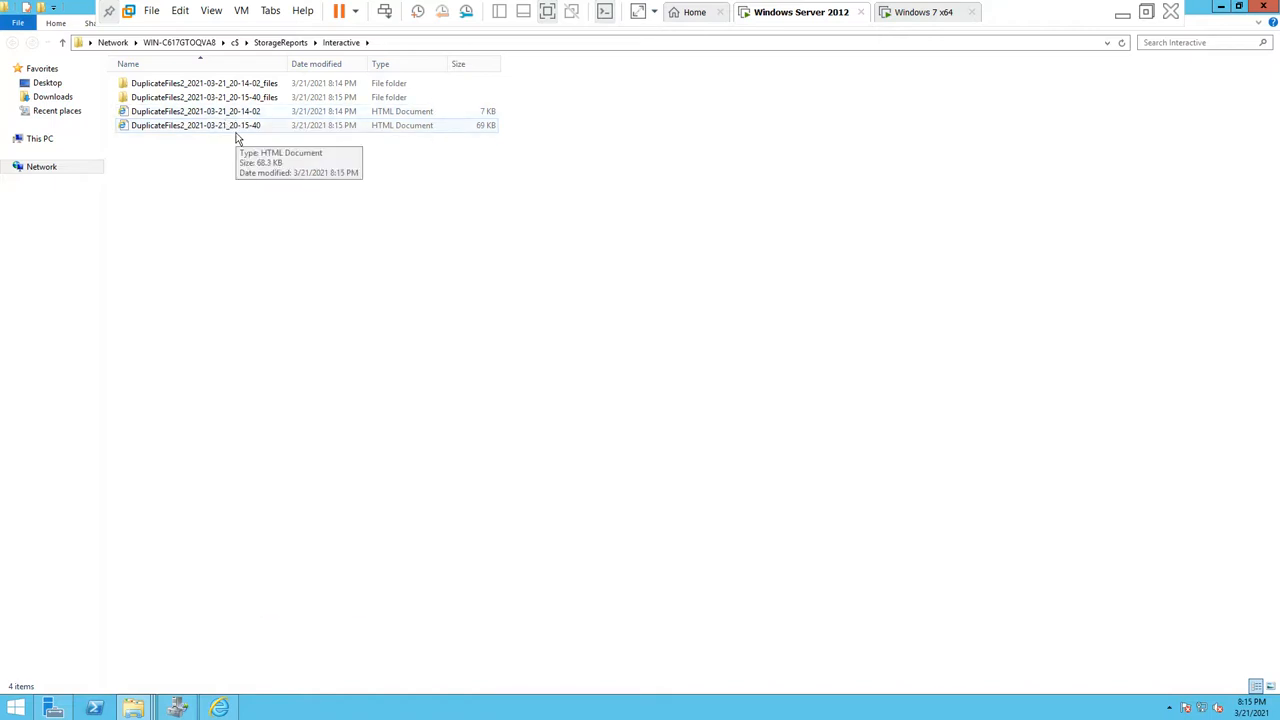
Open the DuplicateFiles2_2021-03-21_20-15-40 HTML report and examine its report totals and the listed duplicate groups.
double_click(237, 132)
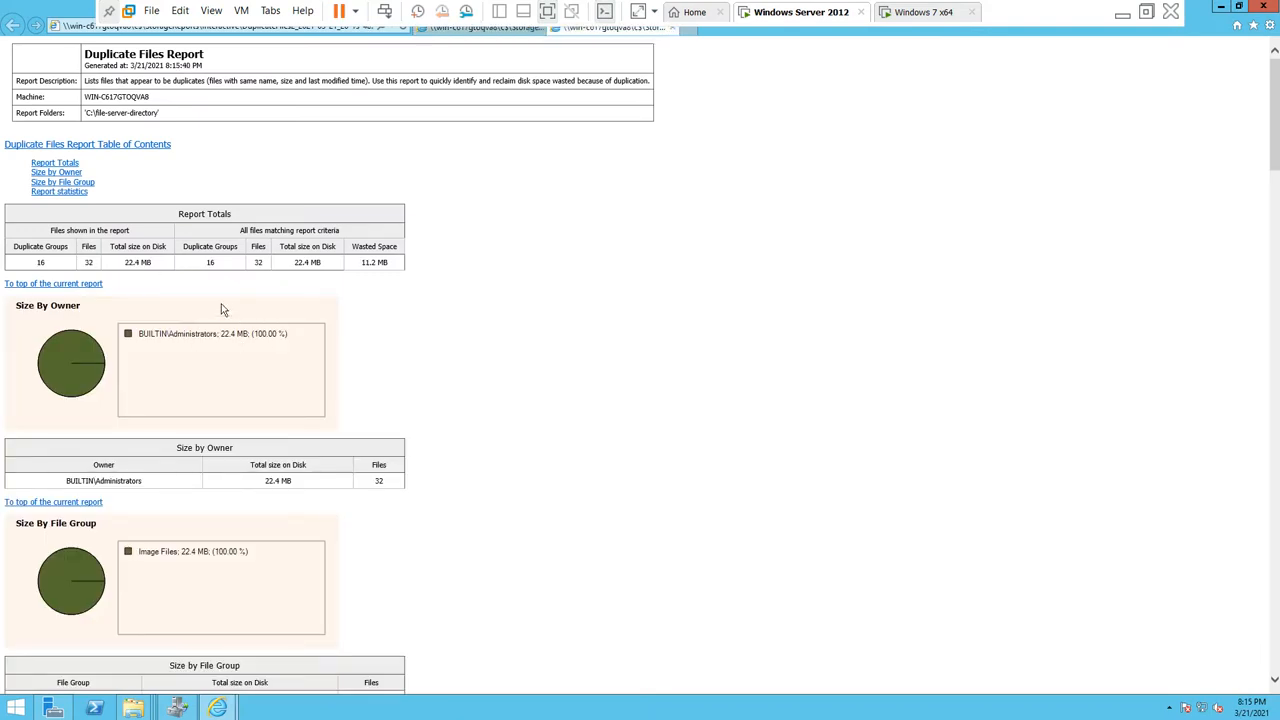
double_click(43, 264)
double_click(88, 262)
scroll(287, 279, "down", 6)
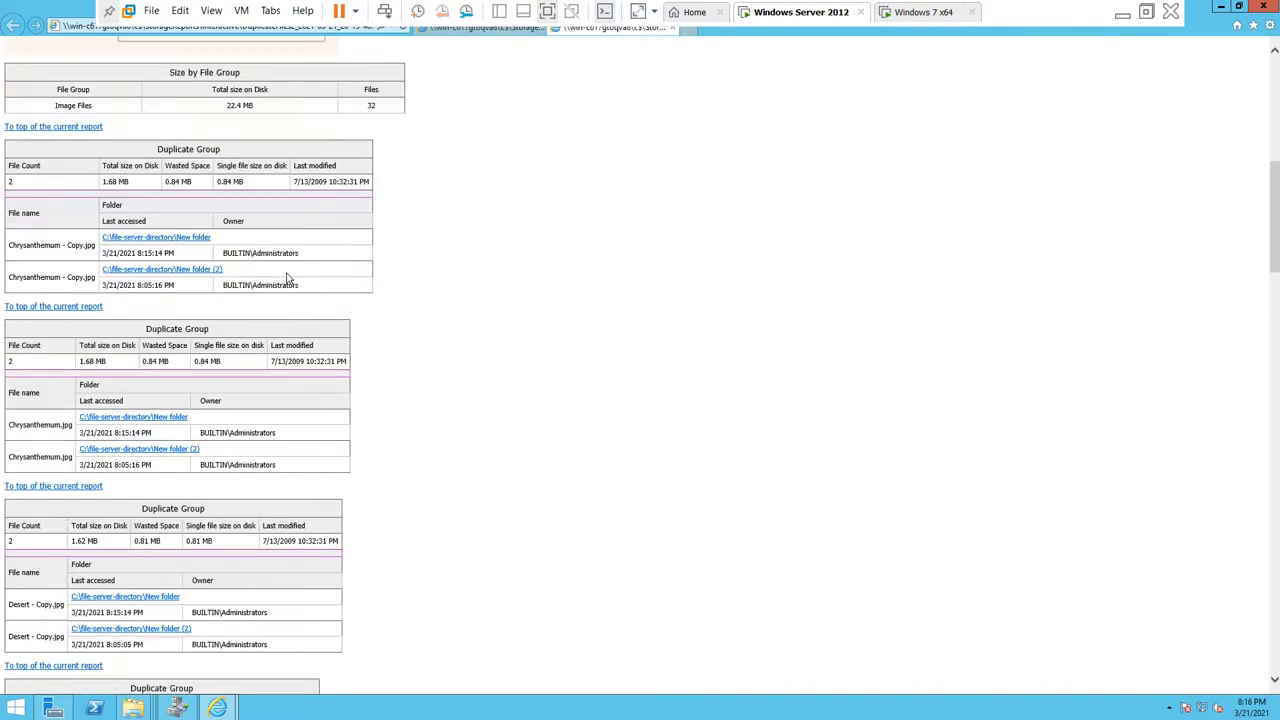
scroll(287, 279, "down", 1)
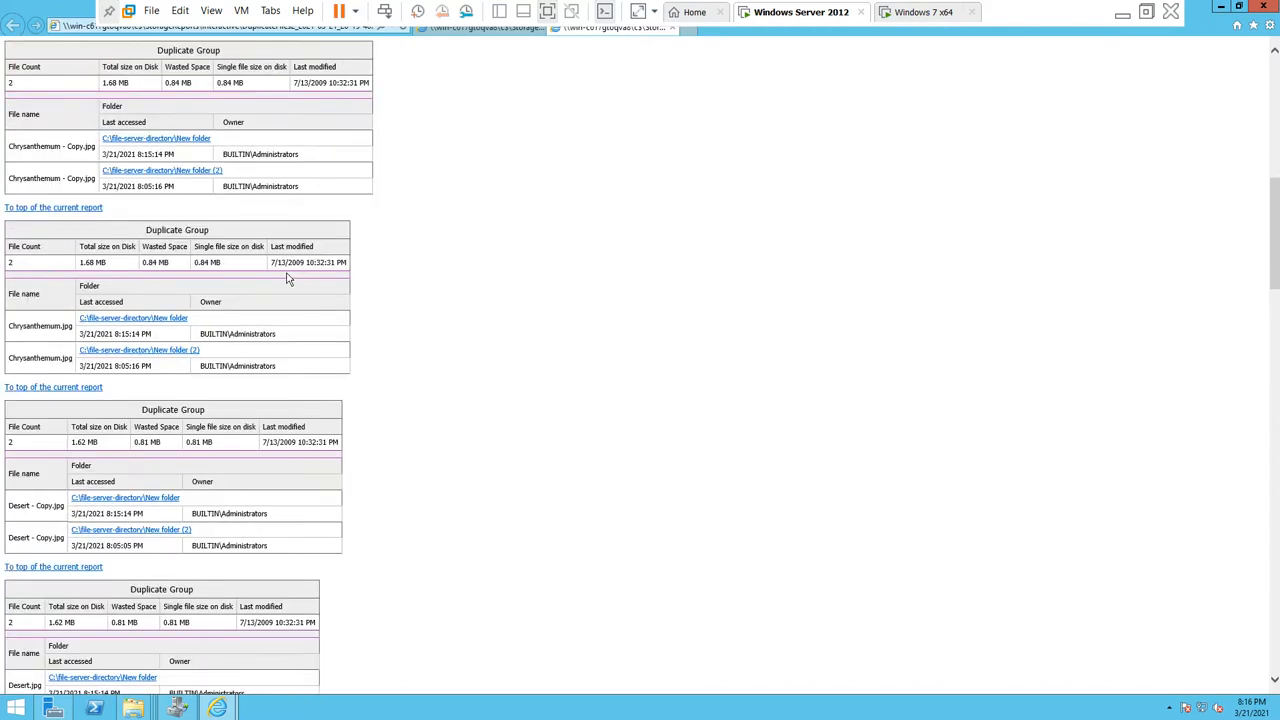
scroll(287, 279, "down", 1)
scroll(287, 279, "down", 20)
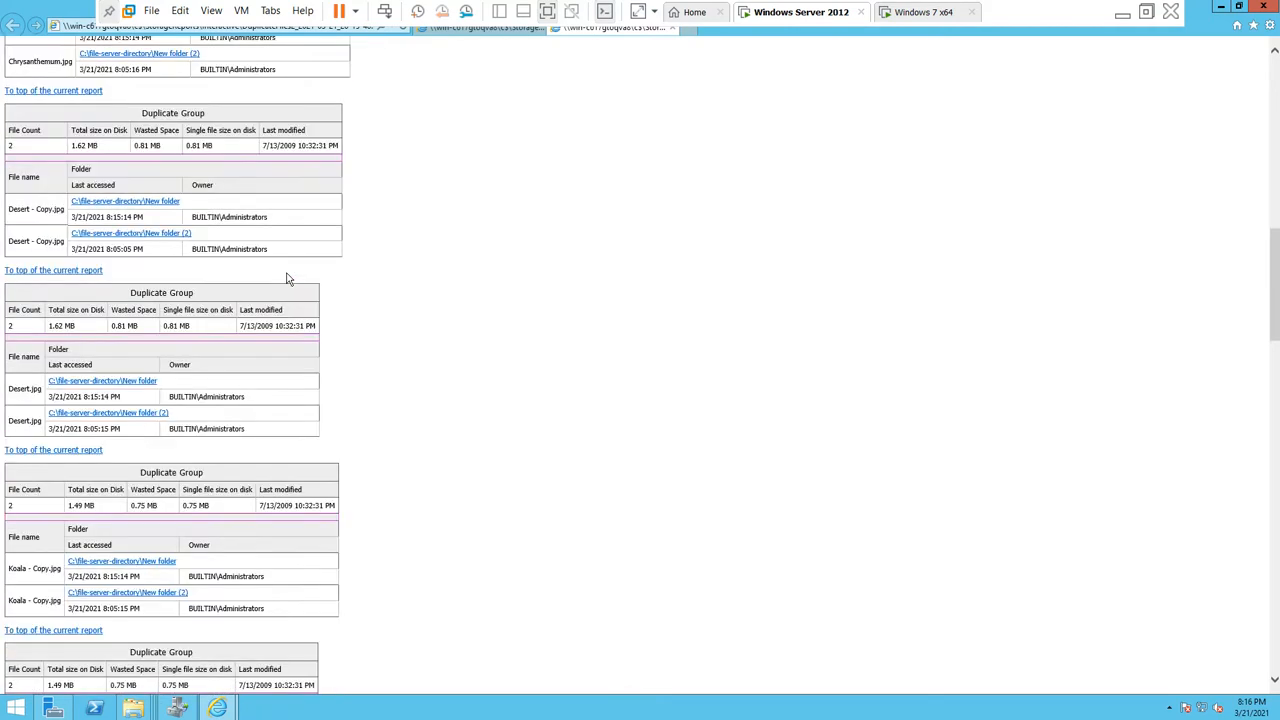
scroll(287, 279, "down", 8)
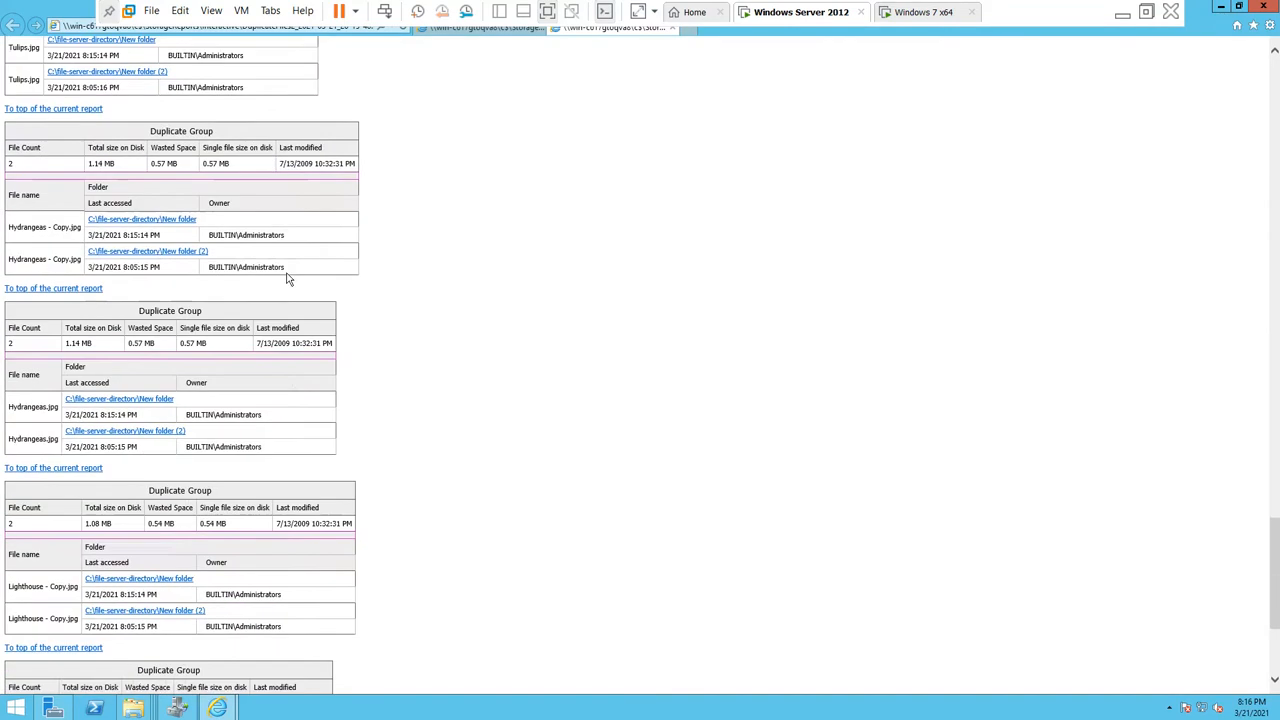
scroll(287, 279, "up", 20)
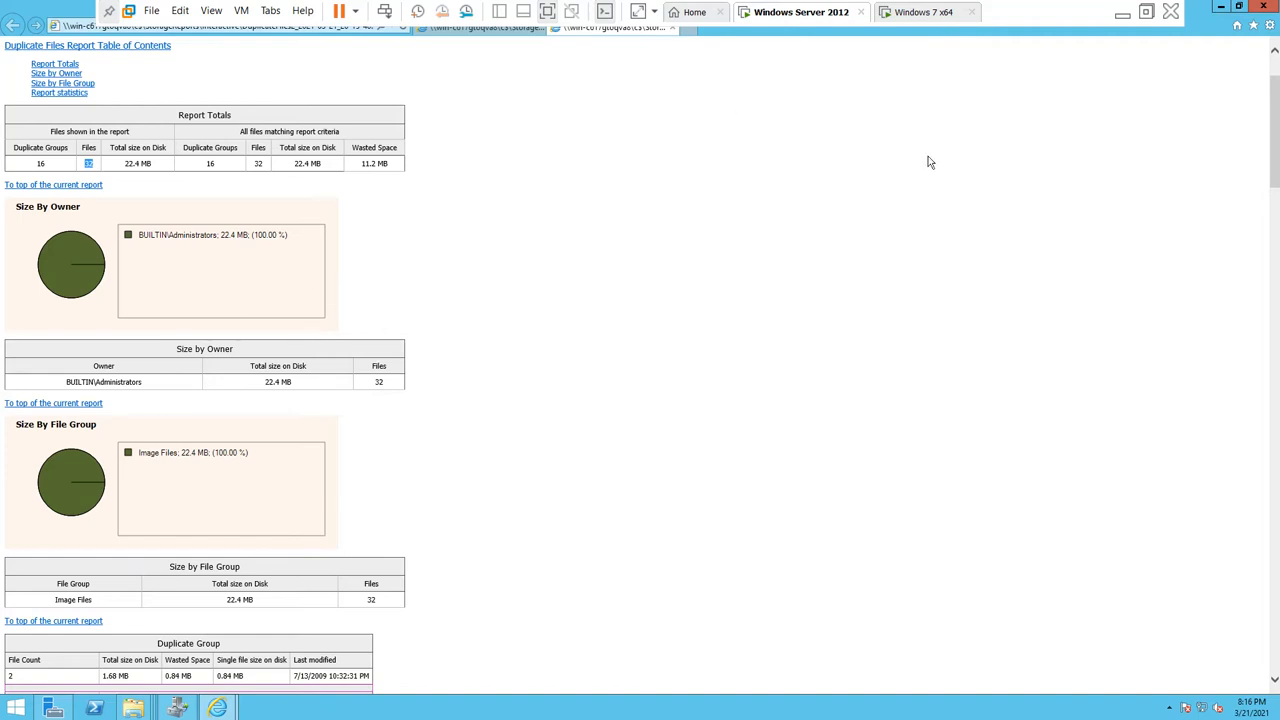
left_click(921, 12)
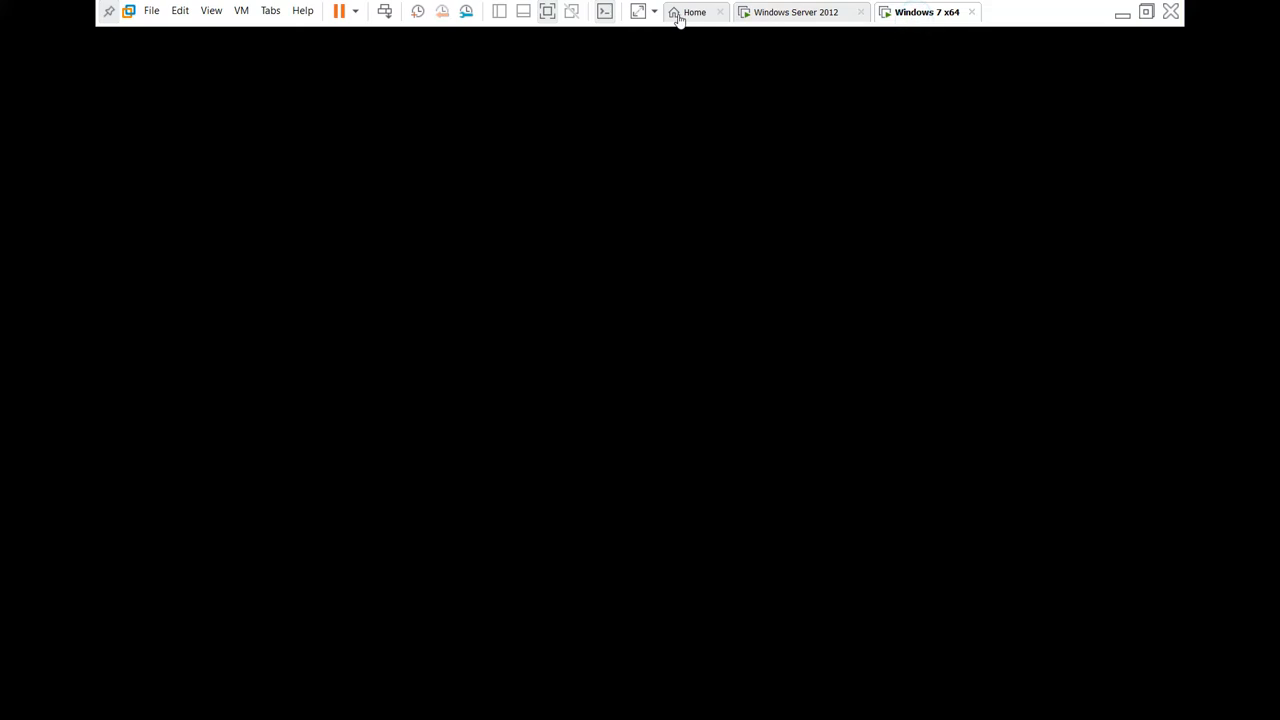
left_click(796, 12)
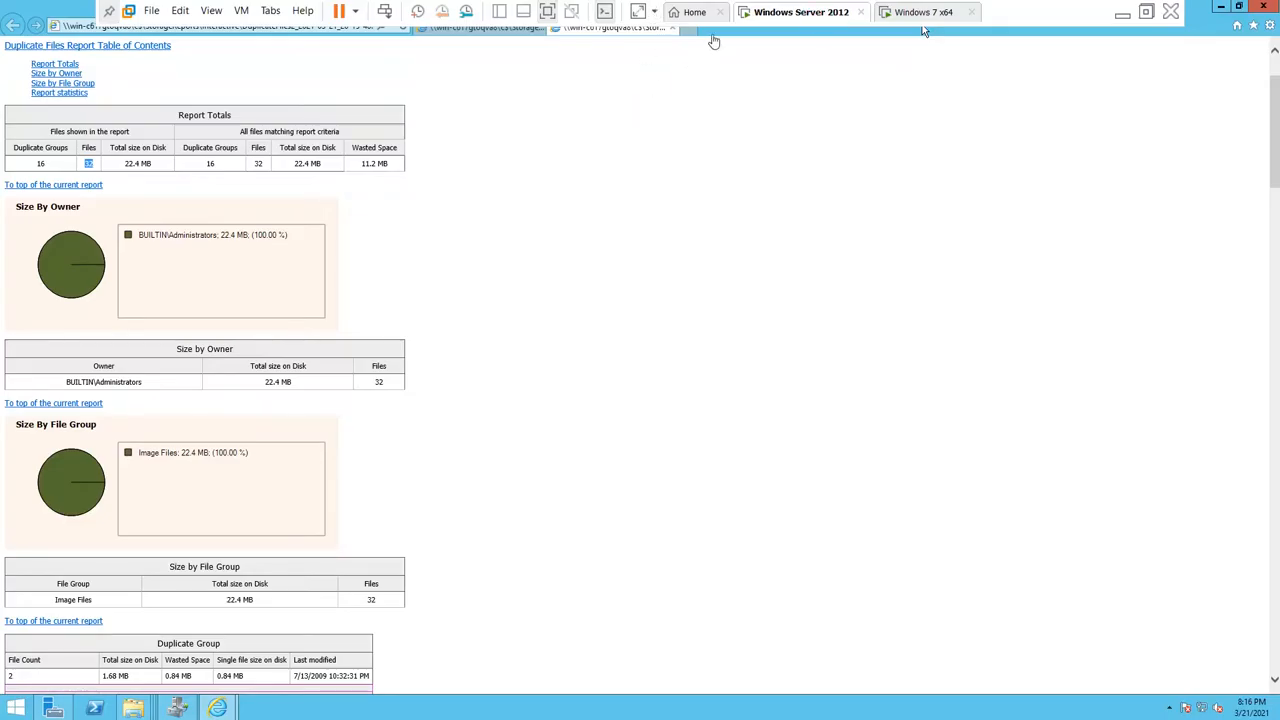